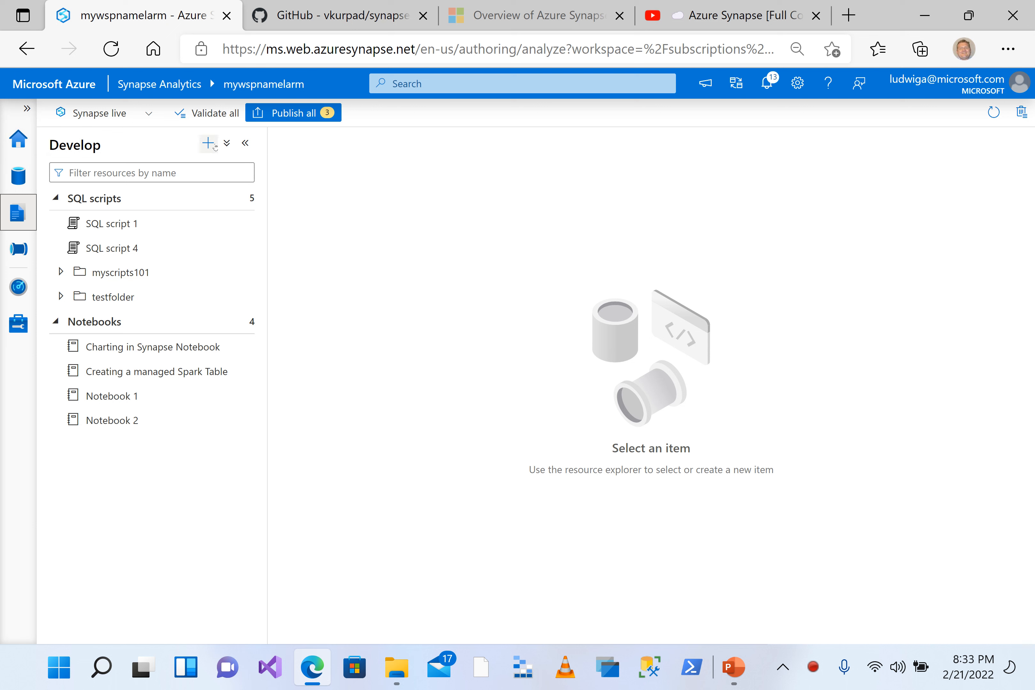
Step: Open the workspace's data resources and look over the linked sources and the kinds of resources that can be added
{"action": "left_click", "coordinate": [10, 178]}
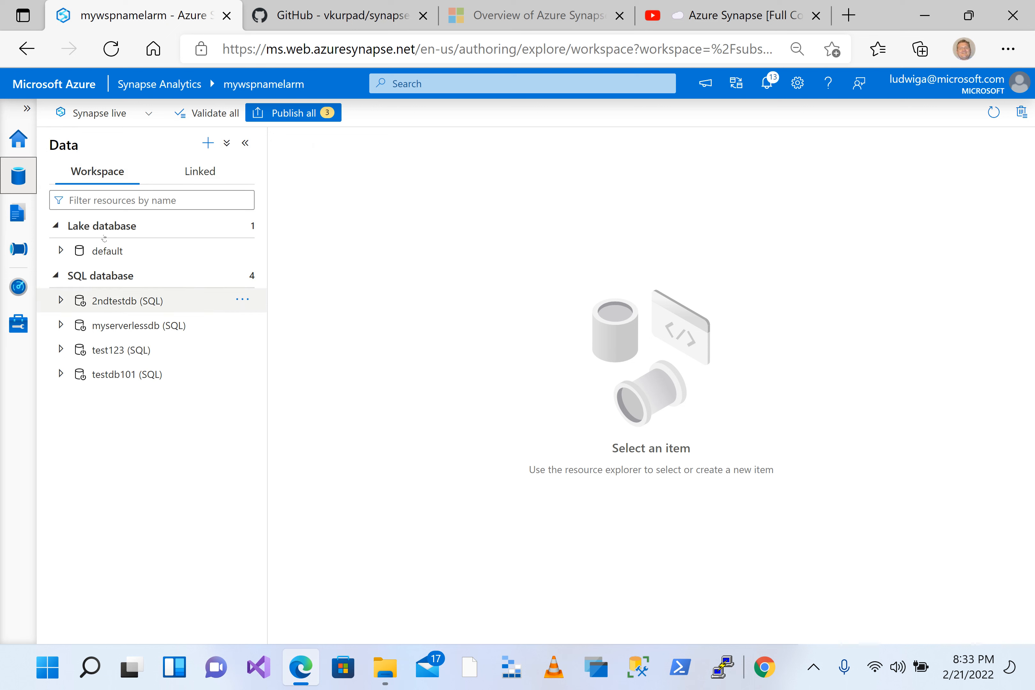
{"action": "left_click", "coordinate": [206, 142]}
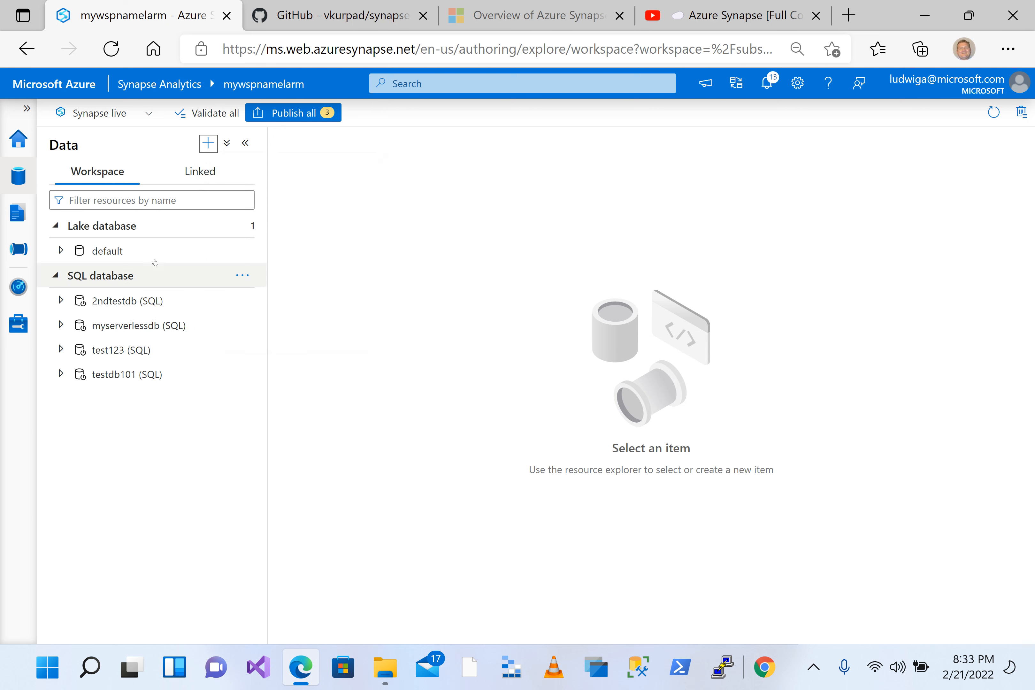
{"action": "left_click", "coordinate": [198, 176]}
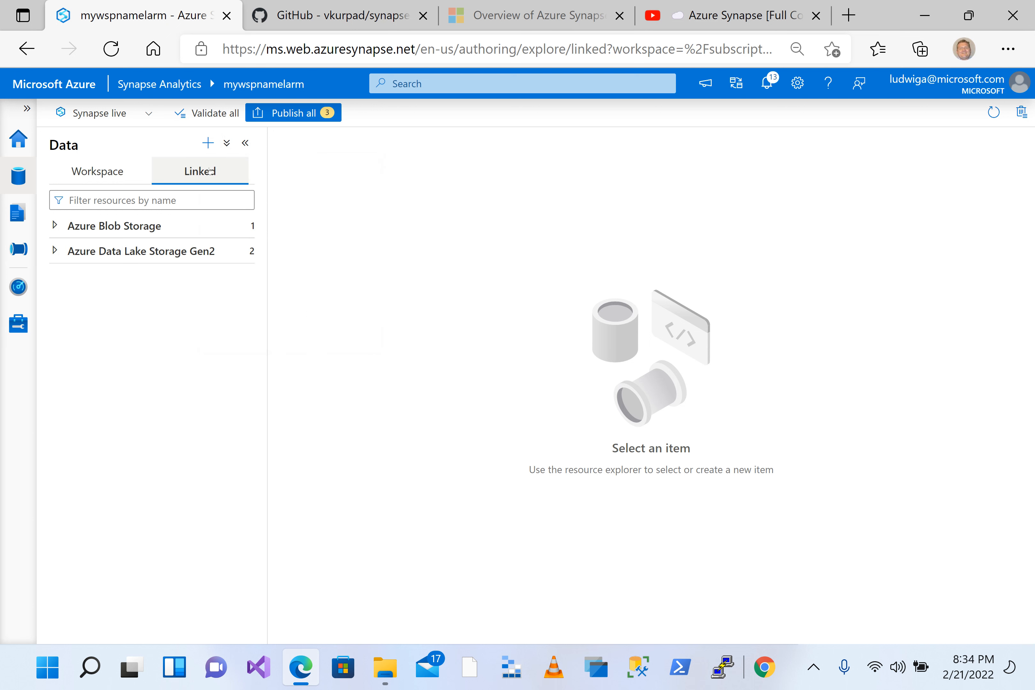
{"action": "left_click", "coordinate": [208, 143]}
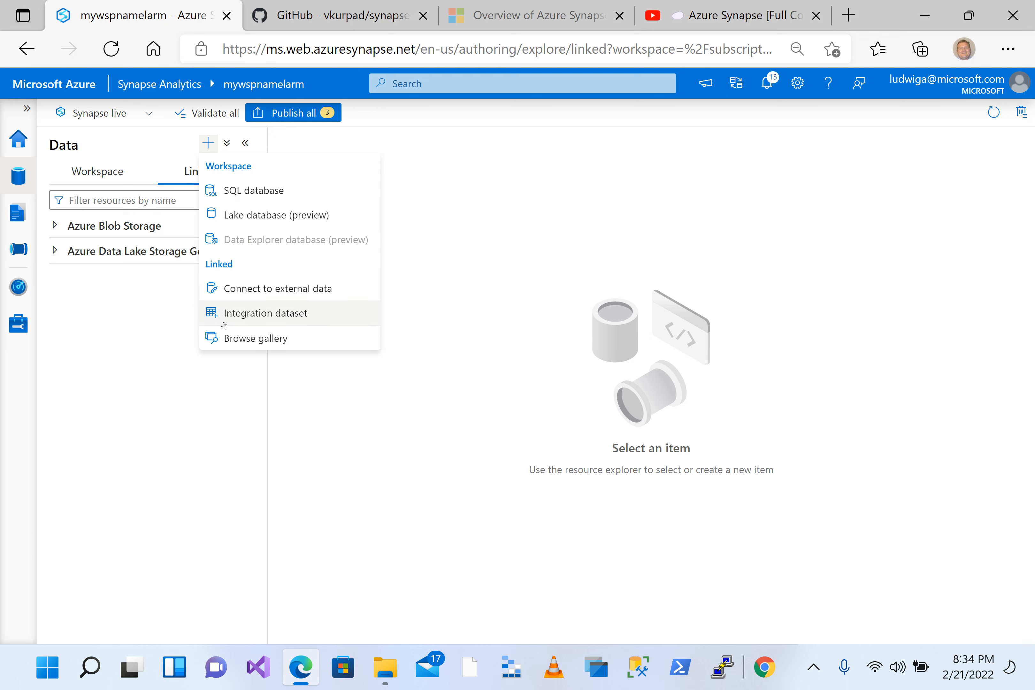
{"action": "left_click", "coordinate": [114, 176]}
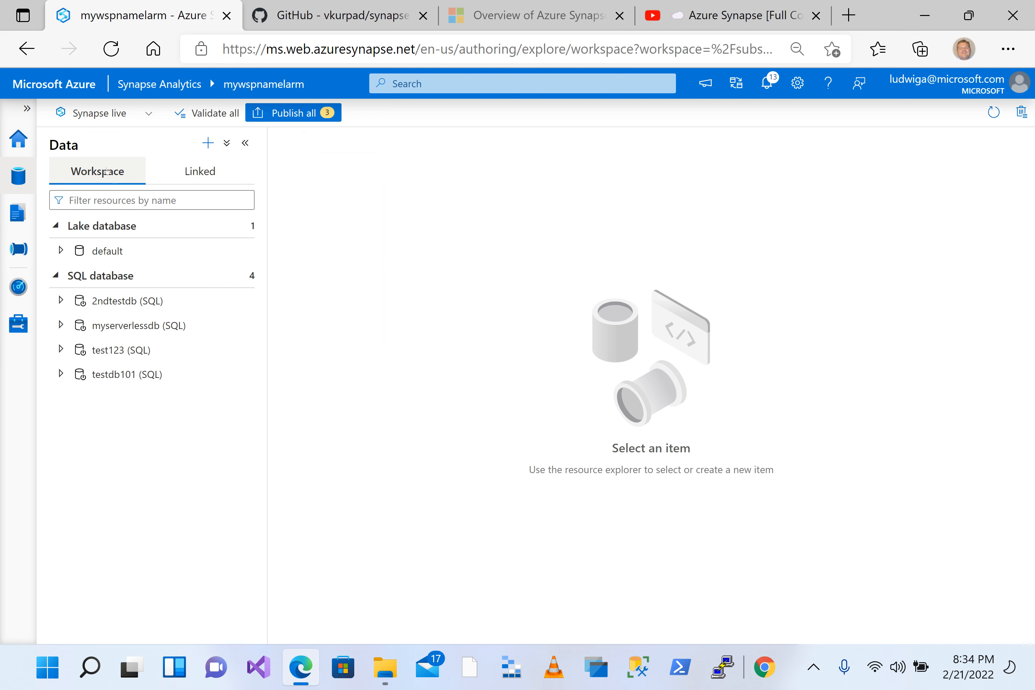
Step: Create a serverless SQL database named saverlesssmple101 in the workspace
{"action": "left_click", "coordinate": [208, 143]}
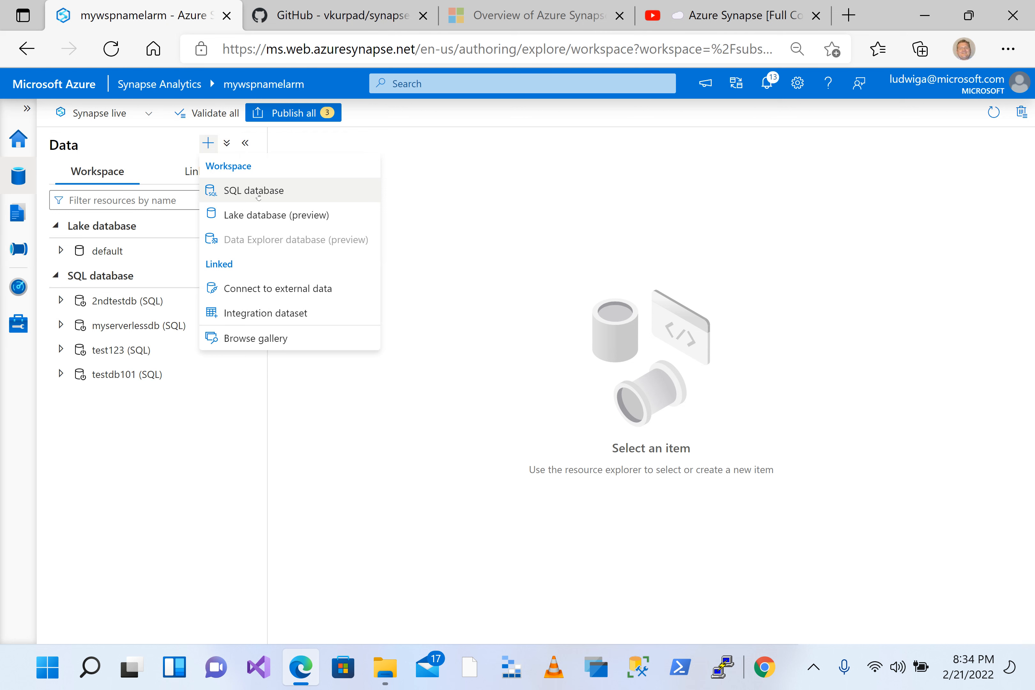
{"action": "left_click", "coordinate": [300, 190]}
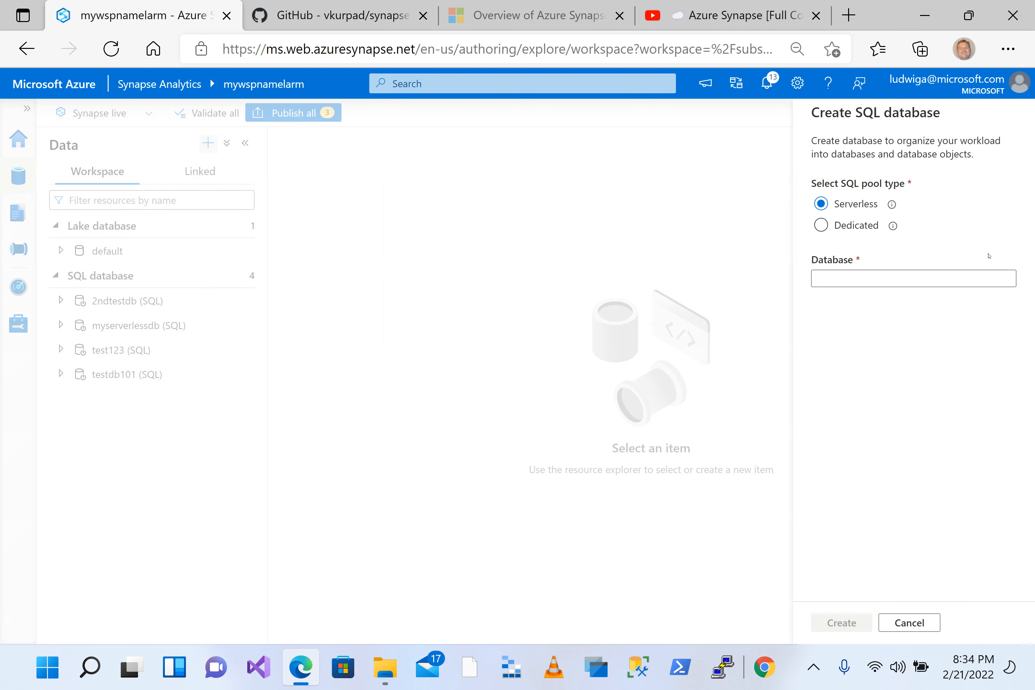
{"action": "left_click", "coordinate": [867, 279]}
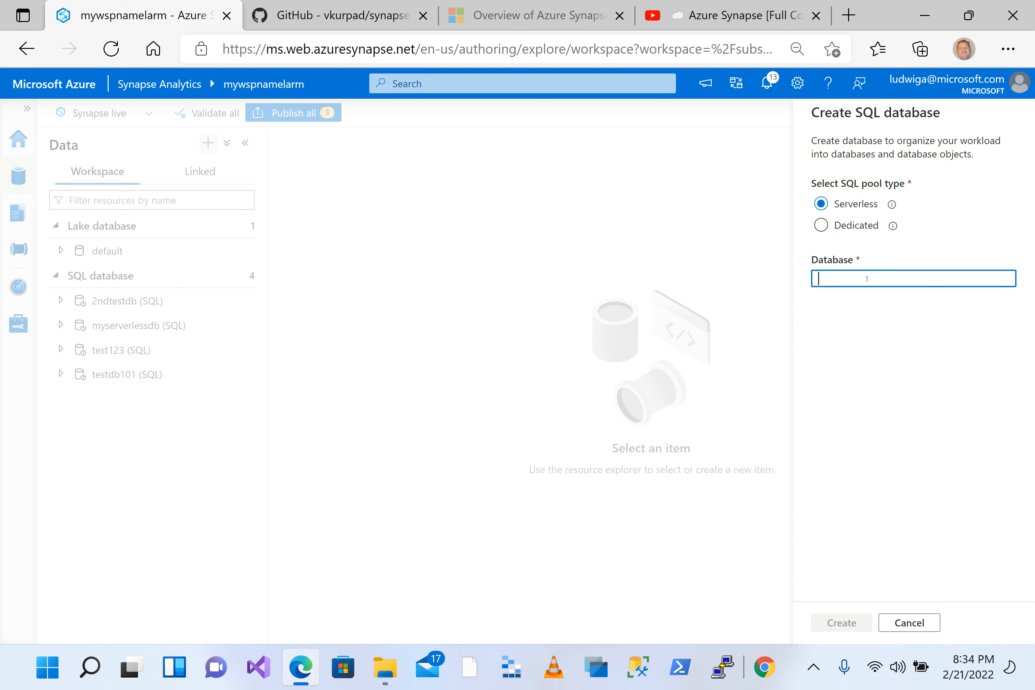
{"action": "type", "text": "saverlesssmple101"}
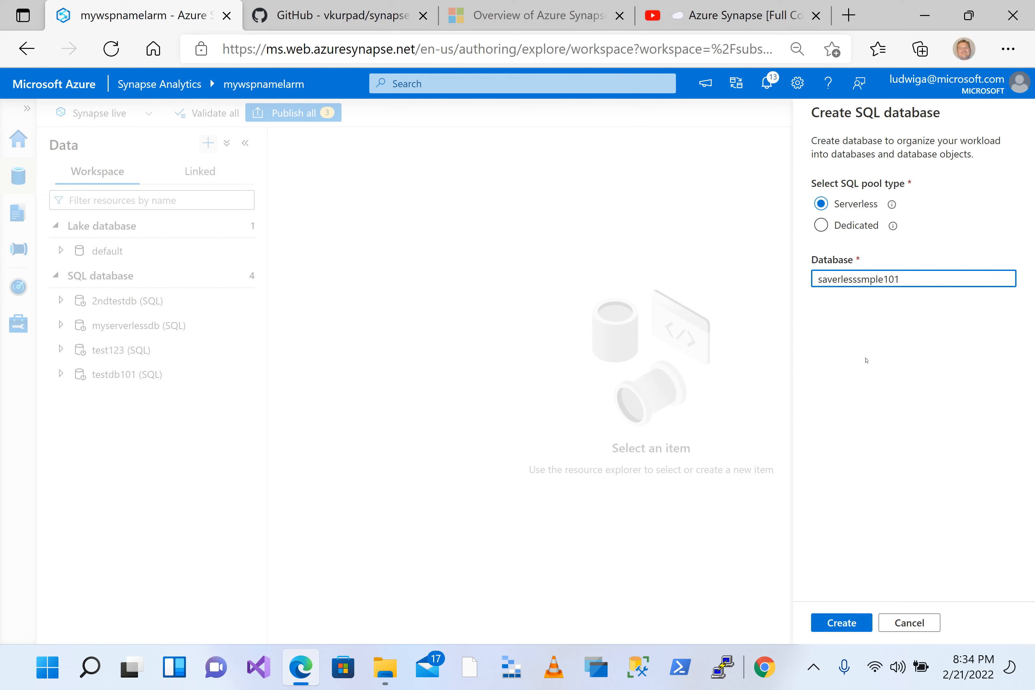
{"action": "left_click", "coordinate": [829, 619]}
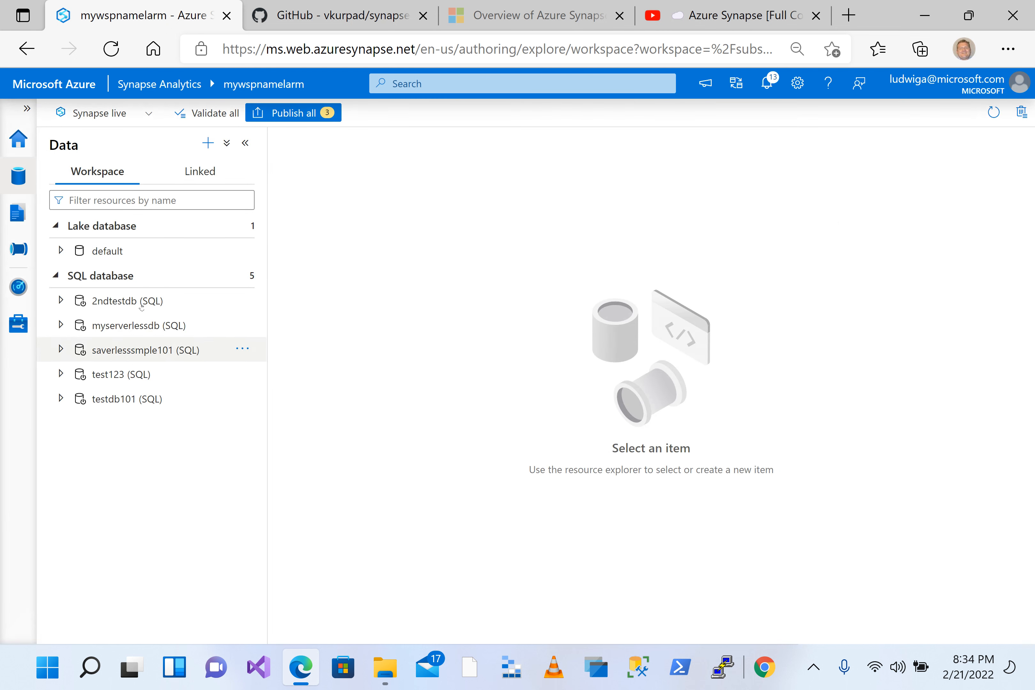
Step: Expand the saverlesssmple101 database and examine its External tables and Views folders
{"action": "left_click", "coordinate": [70, 355]}
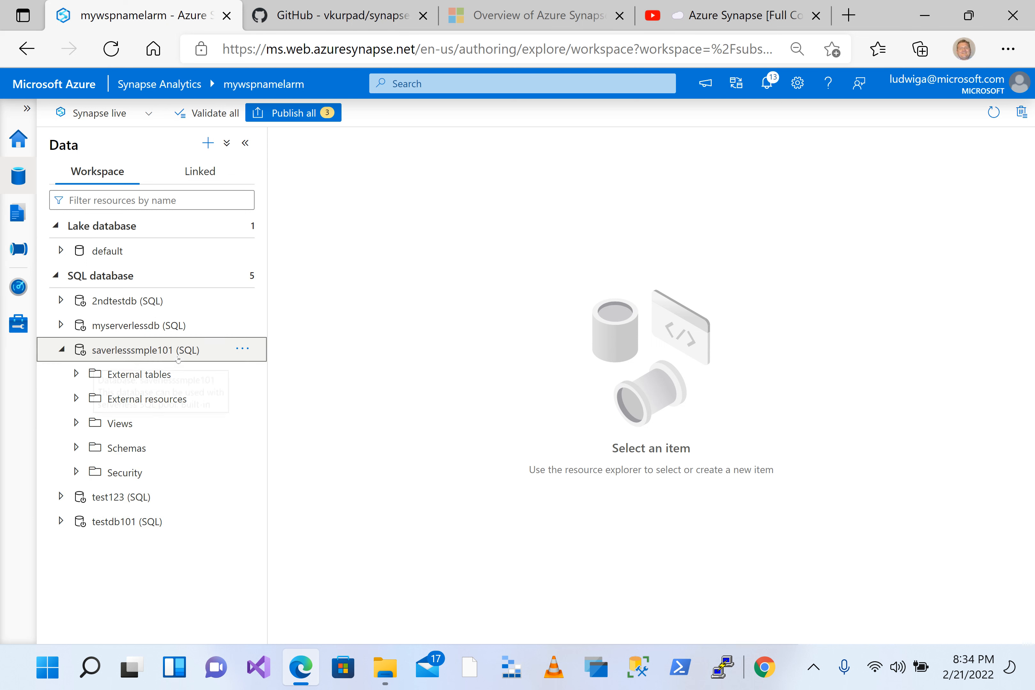
{"action": "left_click", "coordinate": [77, 375]}
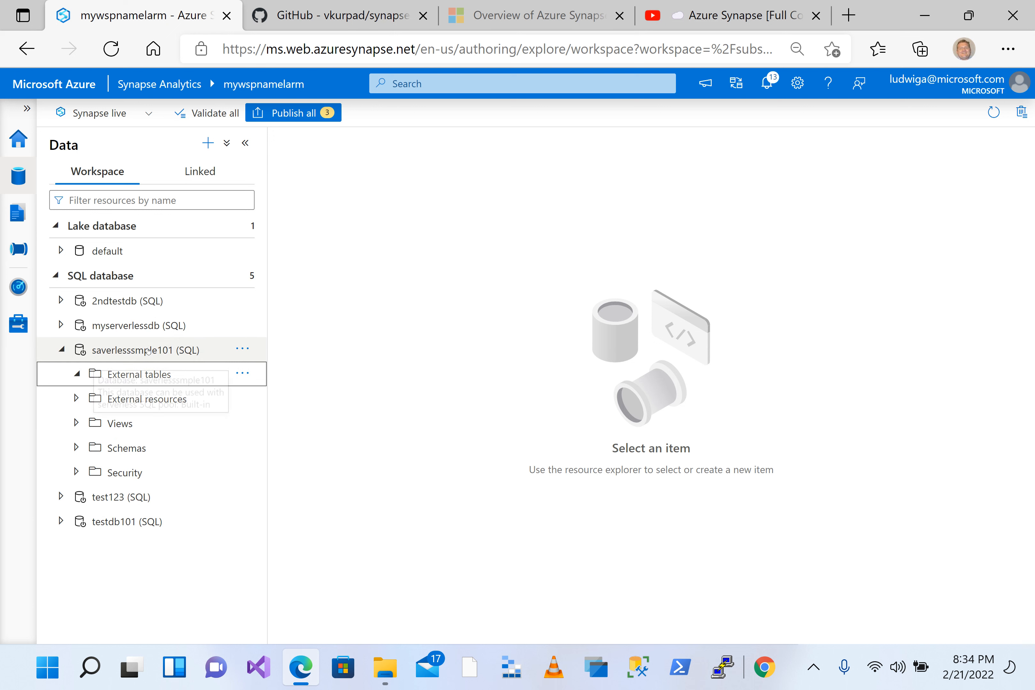
{"action": "double_click", "coordinate": [116, 352]}
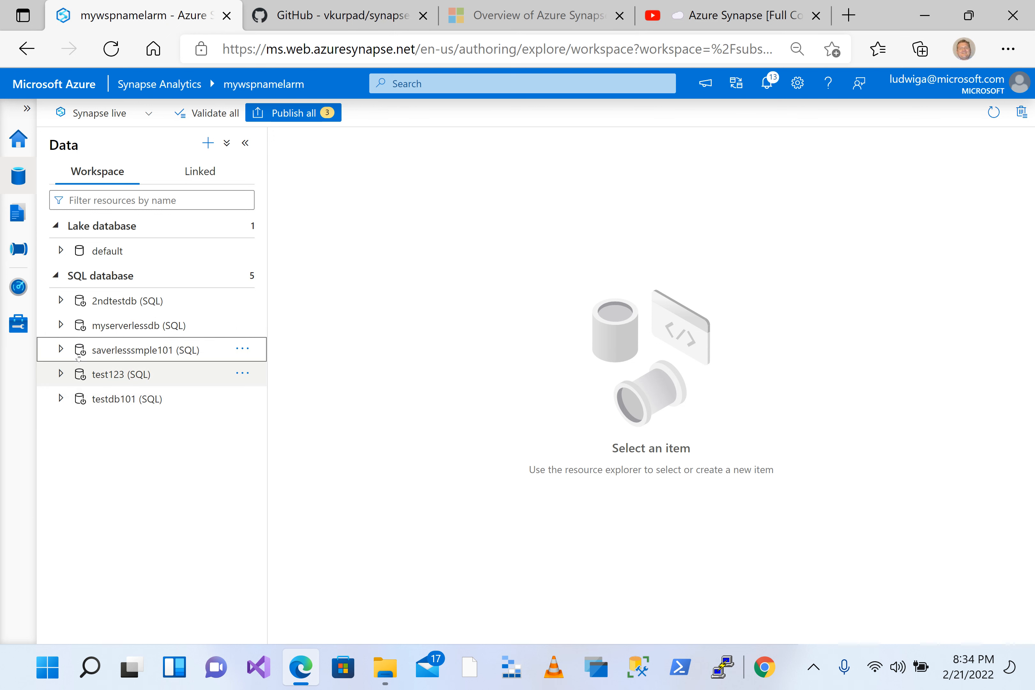
{"action": "left_click", "coordinate": [65, 349]}
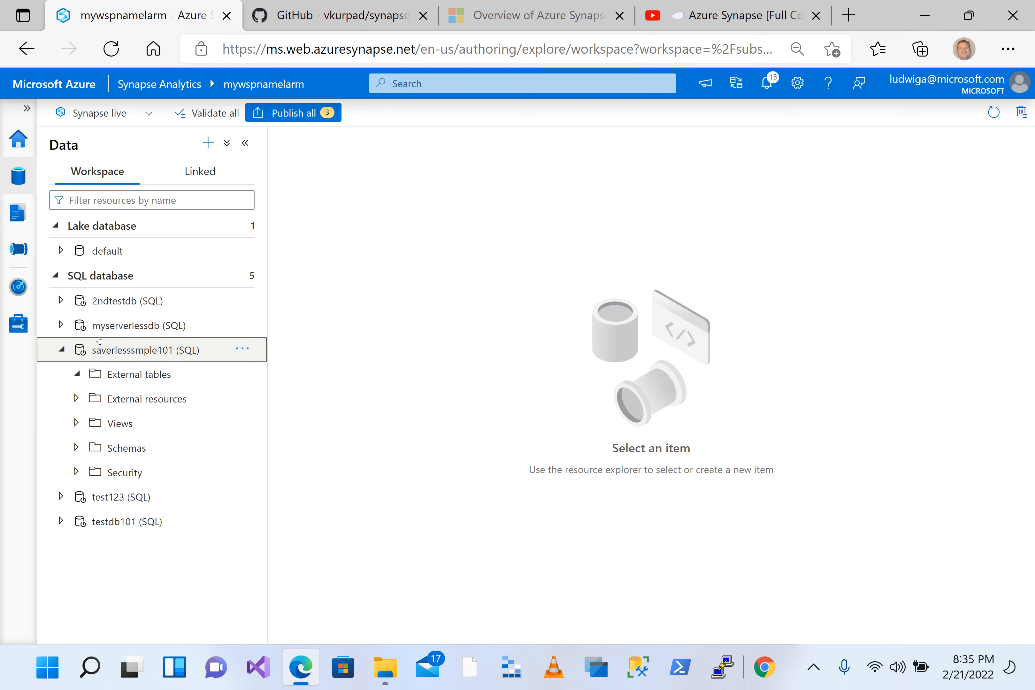
{"action": "left_click", "coordinate": [126, 377]}
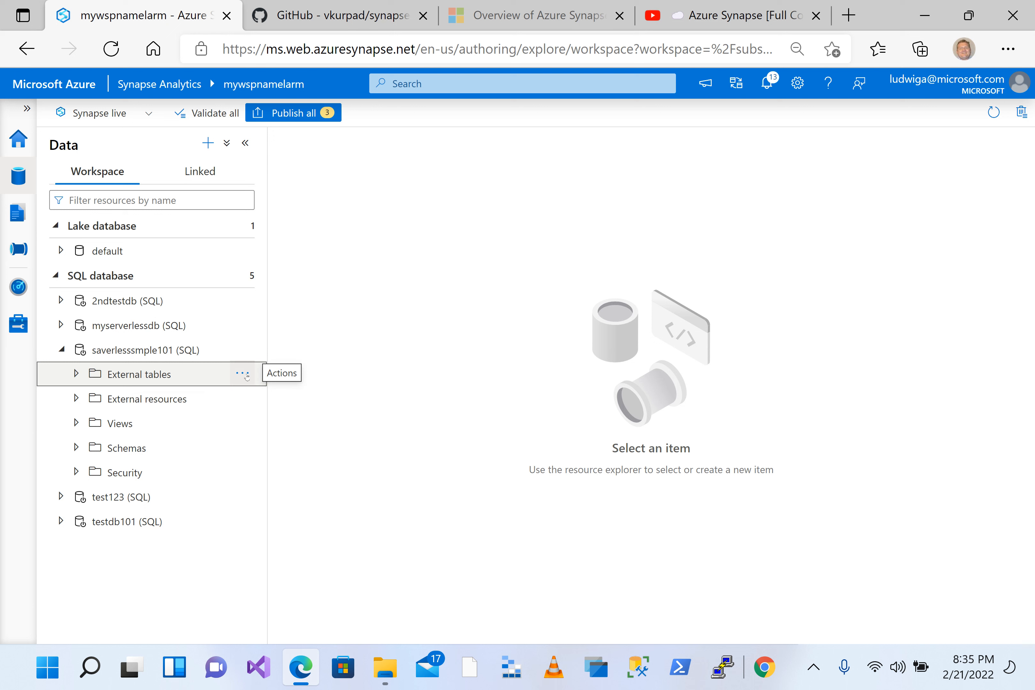
{"action": "left_click", "coordinate": [115, 428]}
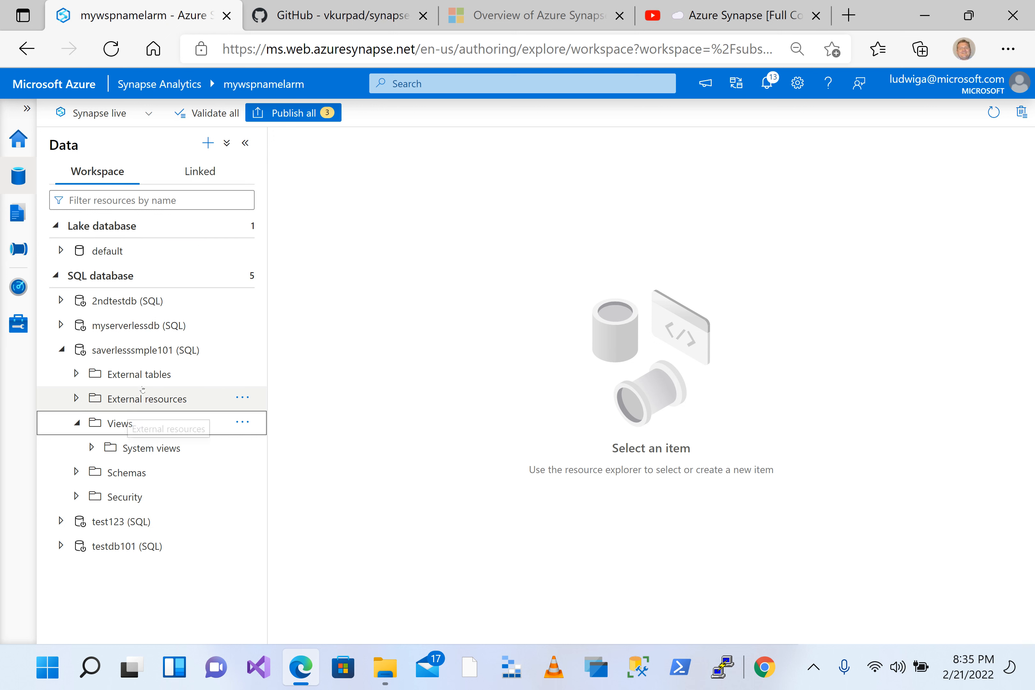
Step: Add the Boston Safety Data sample dataset from the gallery to the linked data
{"action": "left_click", "coordinate": [208, 143]}
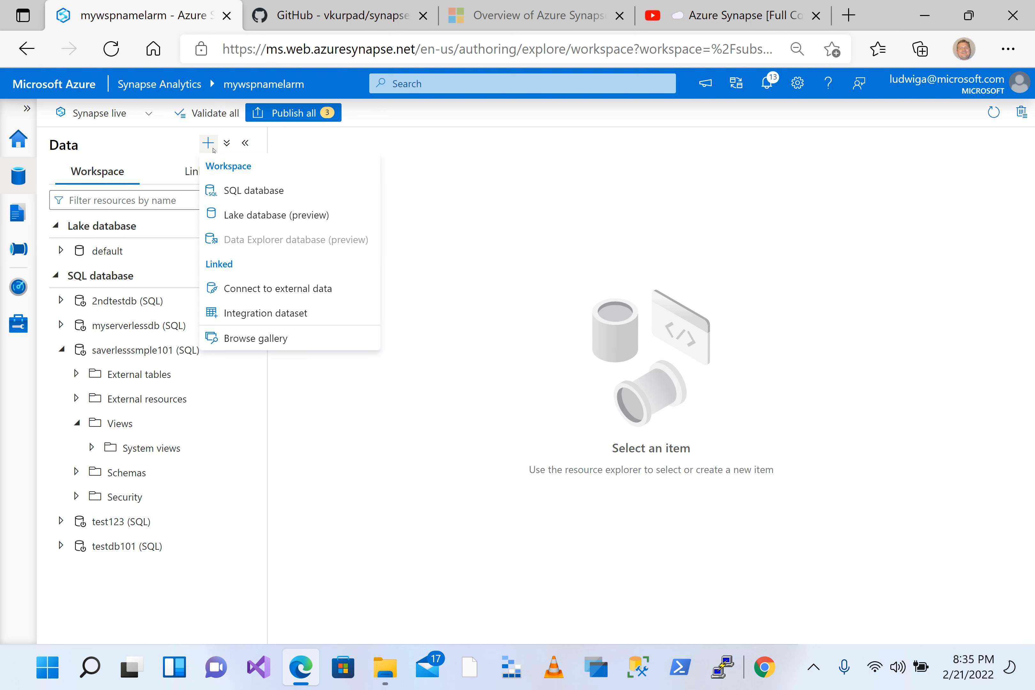
{"action": "left_click", "coordinate": [257, 349]}
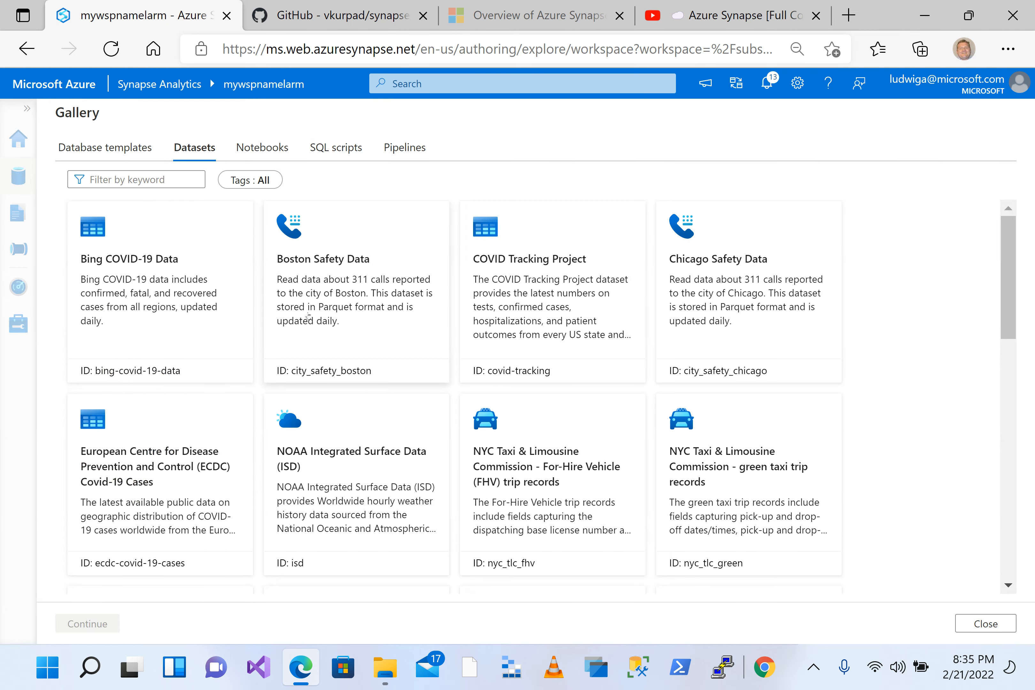
{"action": "left_click", "coordinate": [344, 261]}
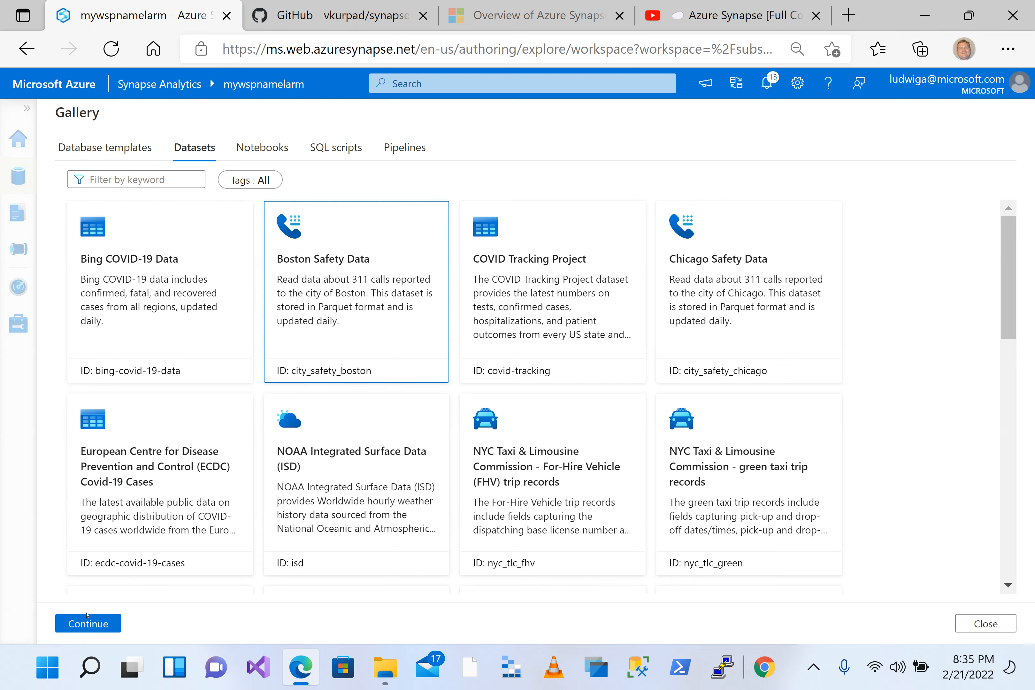
{"action": "left_click", "coordinate": [84, 625]}
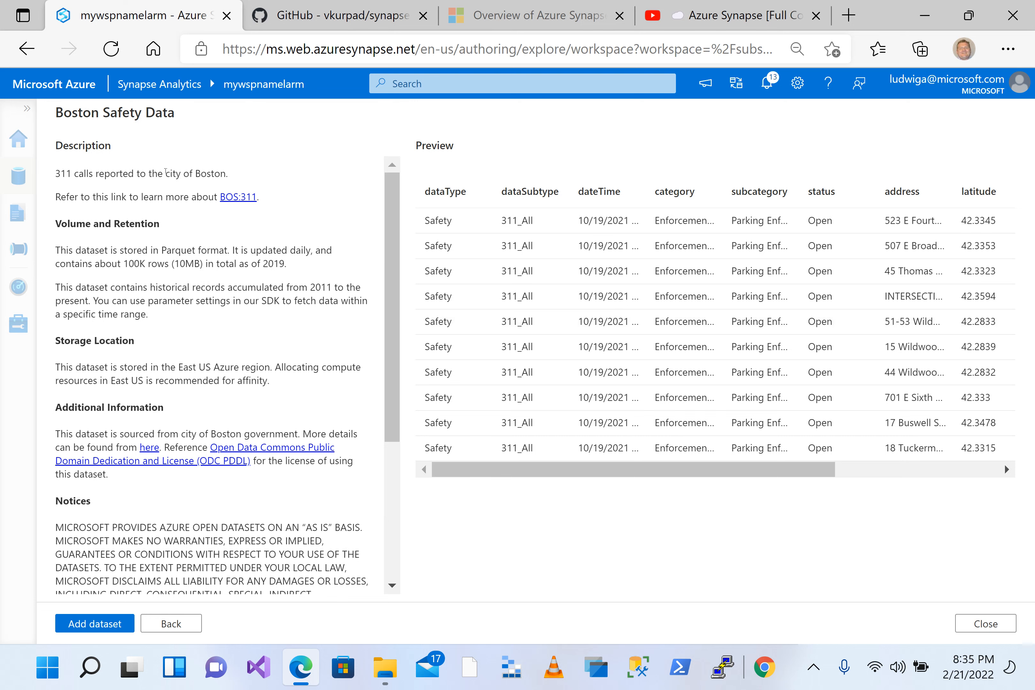
{"action": "scroll", "coordinate": [215, 335], "scroll_direction": "down", "scroll_amount": 5}
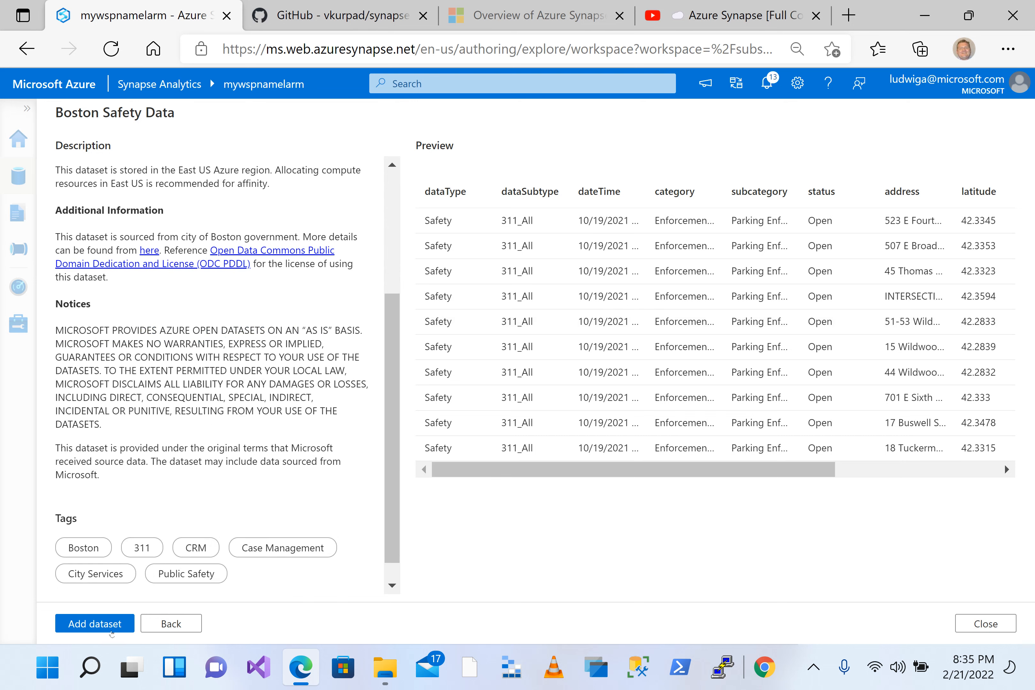
{"action": "left_click", "coordinate": [94, 625]}
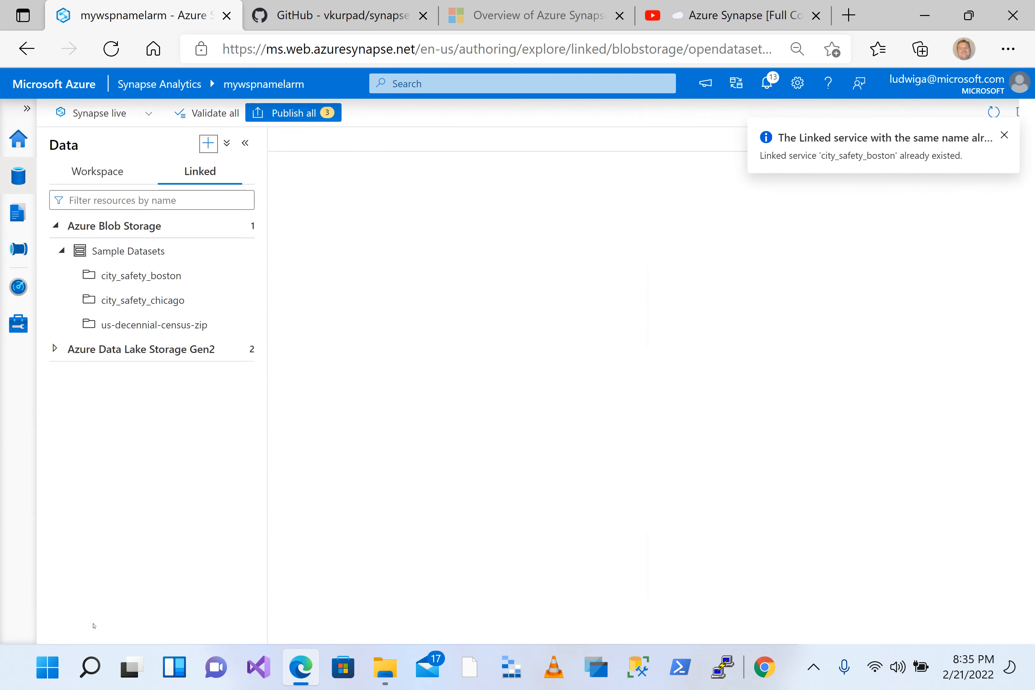
Step: Generate a new SQL script that selects the top 100 rows of the city_safety_boston dataset
{"action": "mouse_move", "coordinate": [236, 308]}
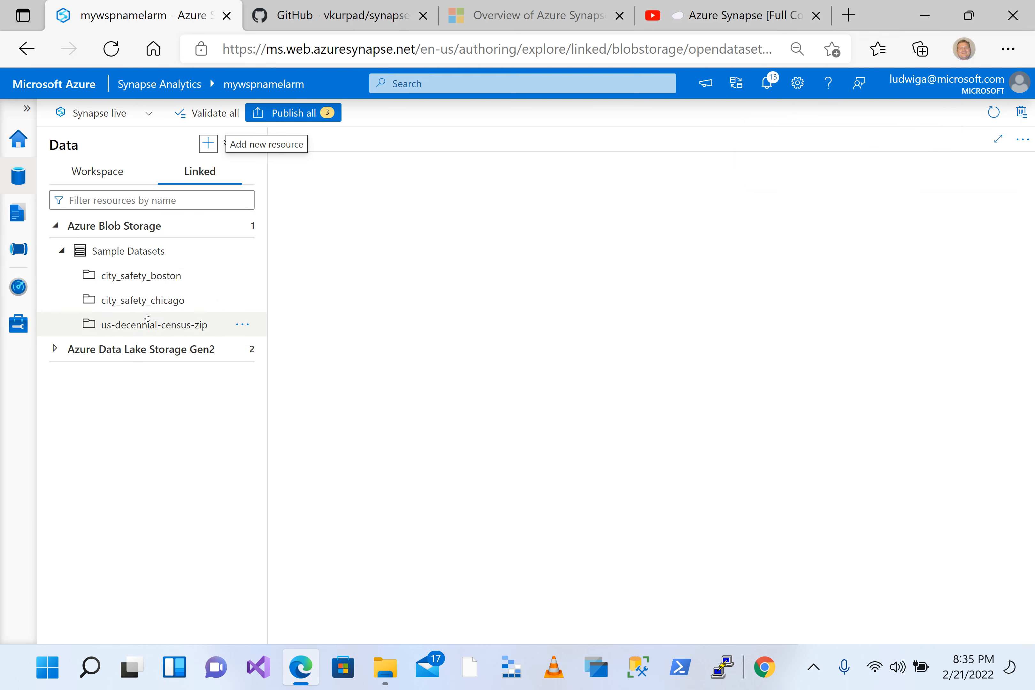
{"action": "left_click", "coordinate": [141, 275]}
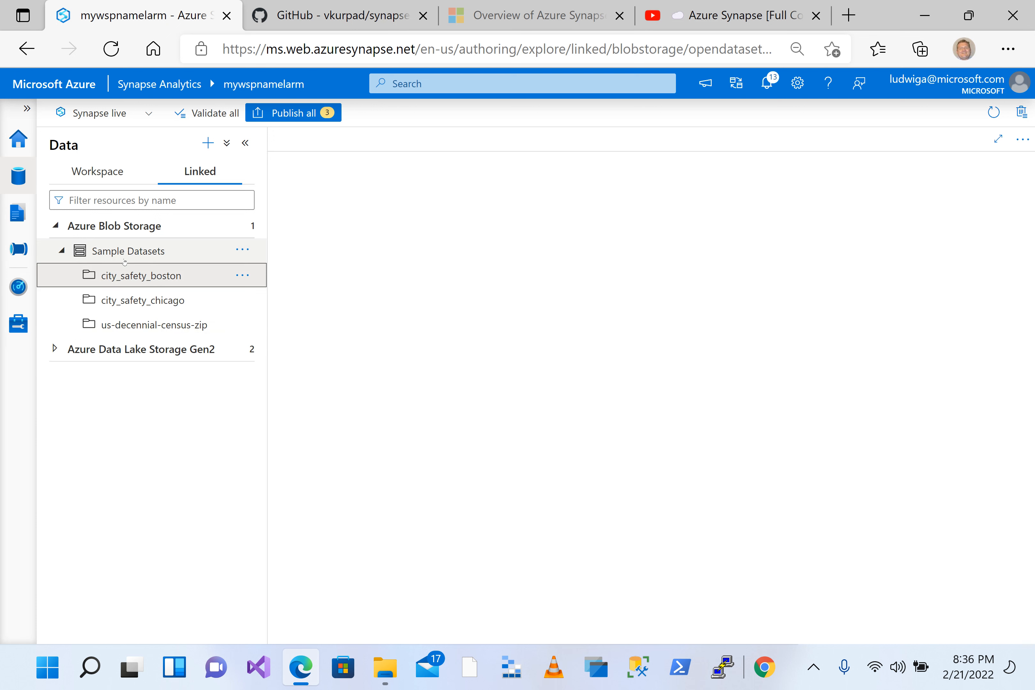
{"action": "left_click", "coordinate": [242, 275]}
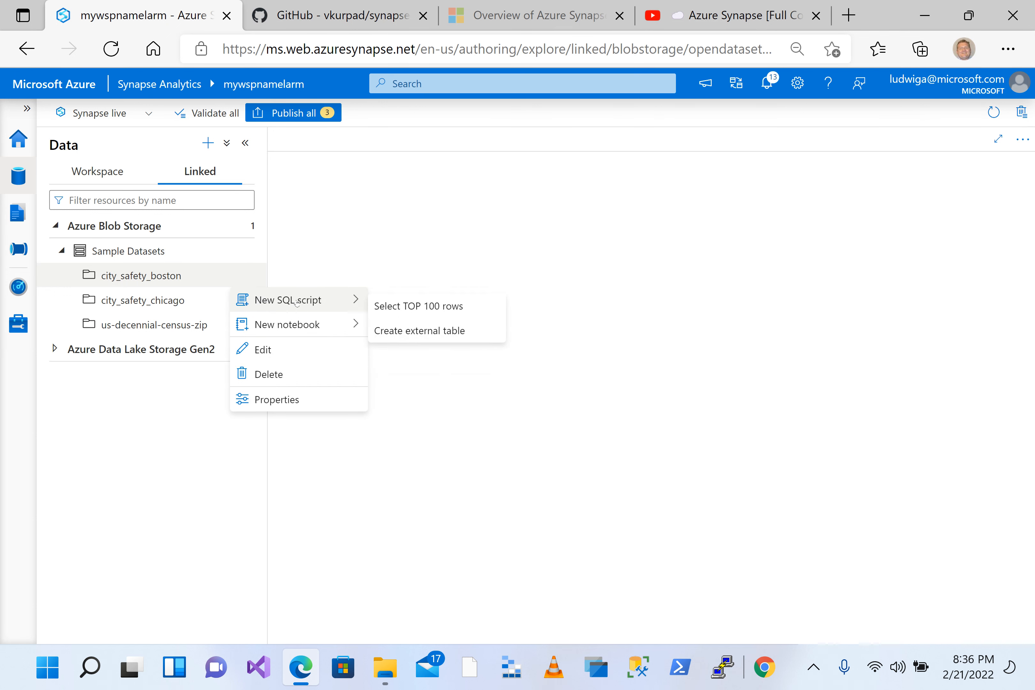
{"action": "mouse_move", "coordinate": [303, 326]}
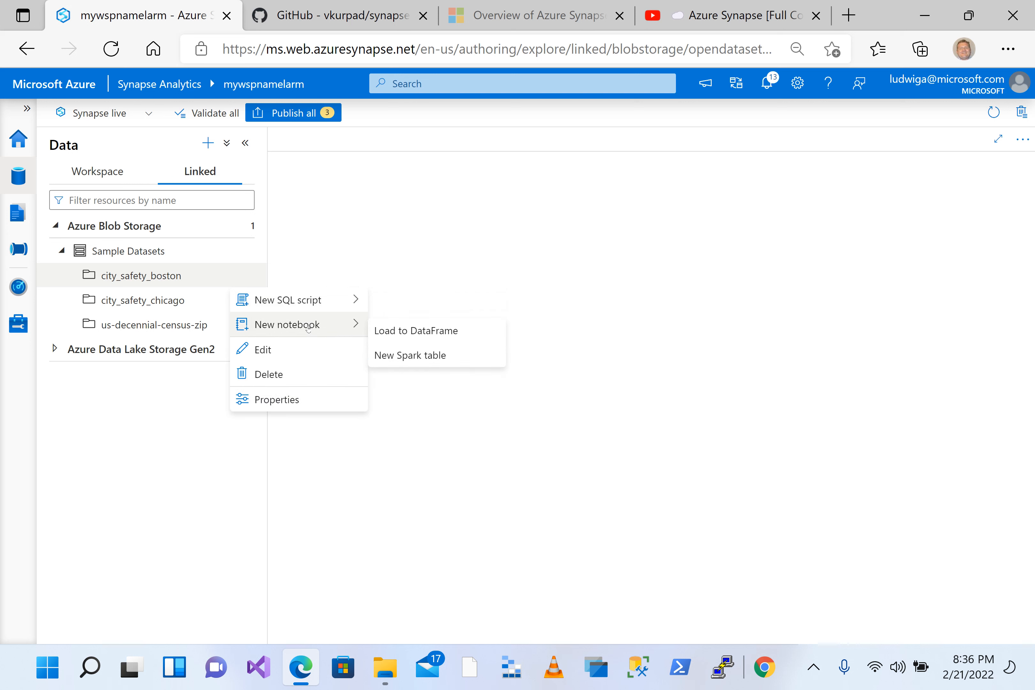
{"action": "mouse_move", "coordinate": [292, 299]}
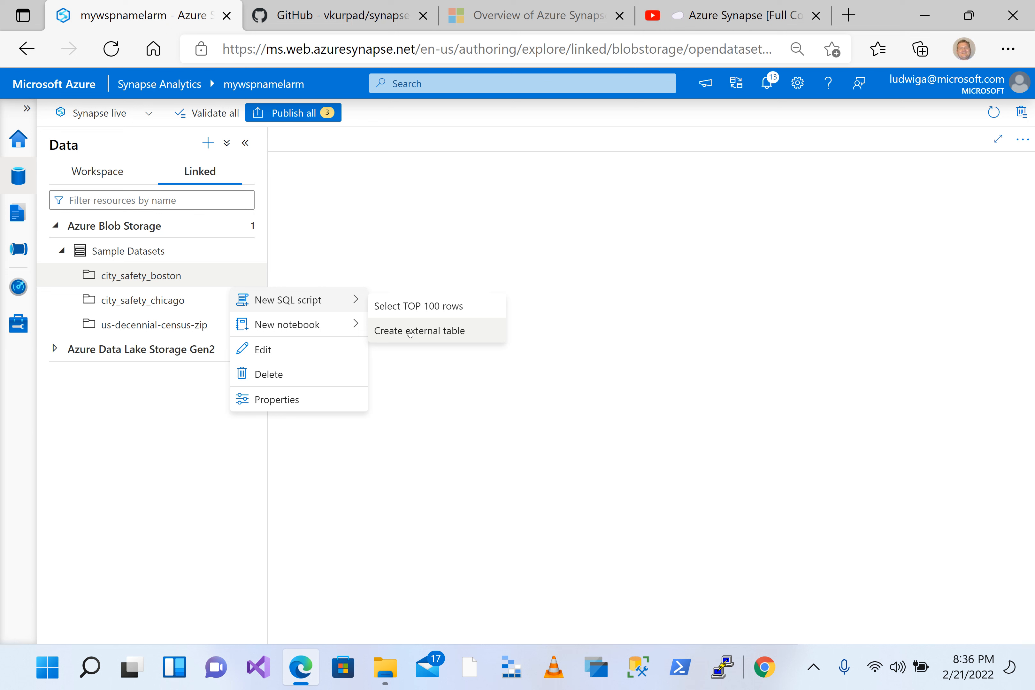
{"action": "left_click", "coordinate": [405, 306]}
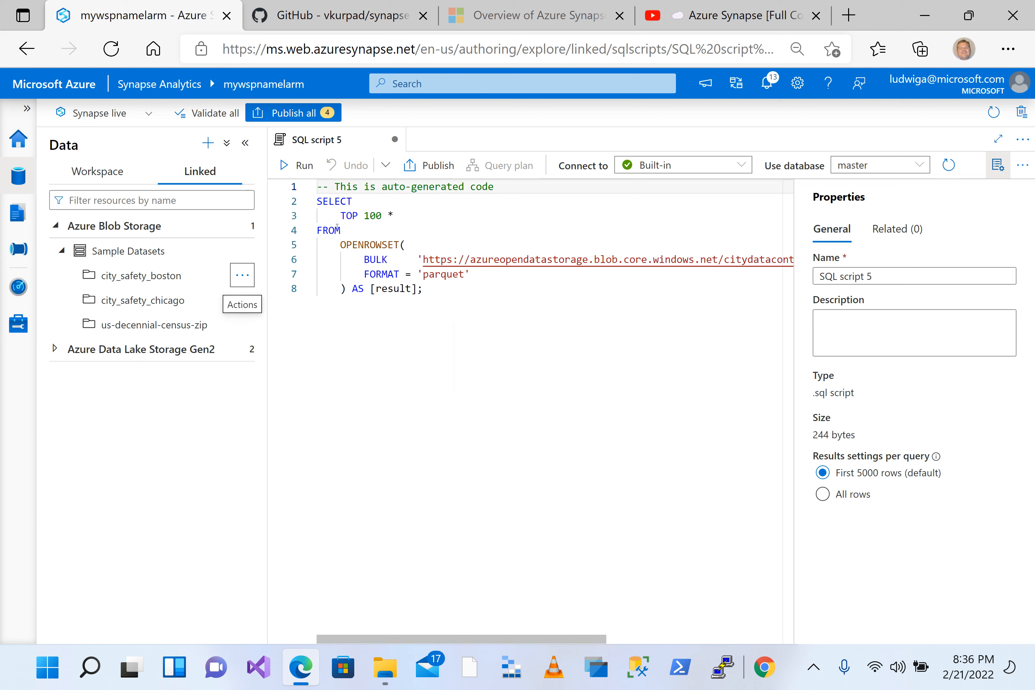
Step: Remove the TOP 100 limit from the generated SELECT query, keeping only the asterisk
{"action": "left_click", "coordinate": [393, 215]}
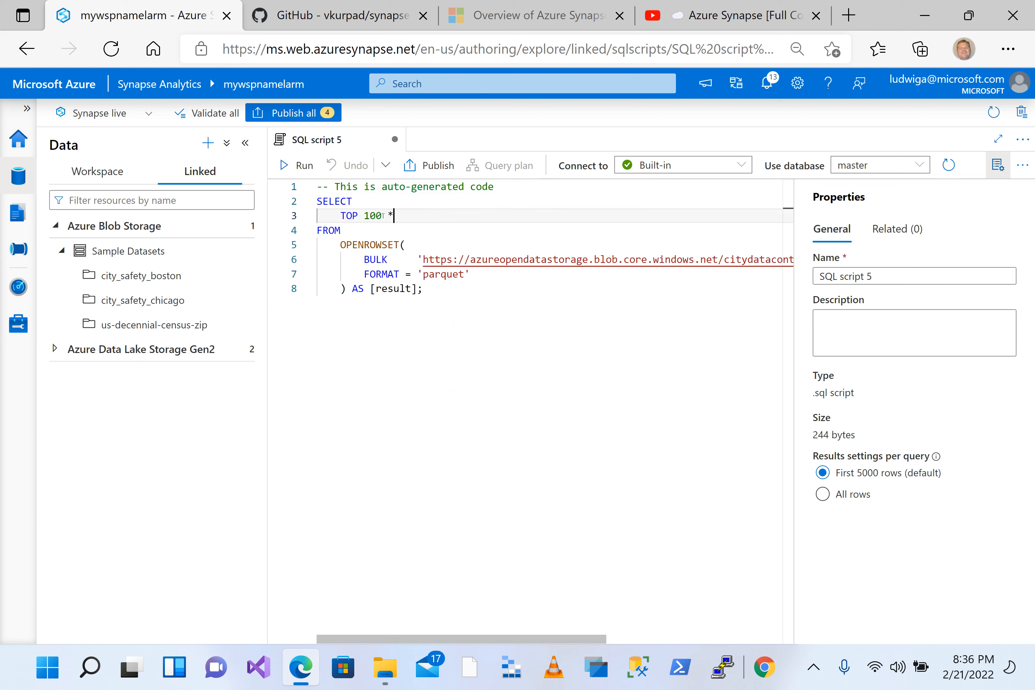
{"action": "key", "text": "ctrl+shift+Left"}
{"action": "key", "text": "ctrl+shift+Left"}
{"action": "key", "text": "ctrl+shift+Left"}
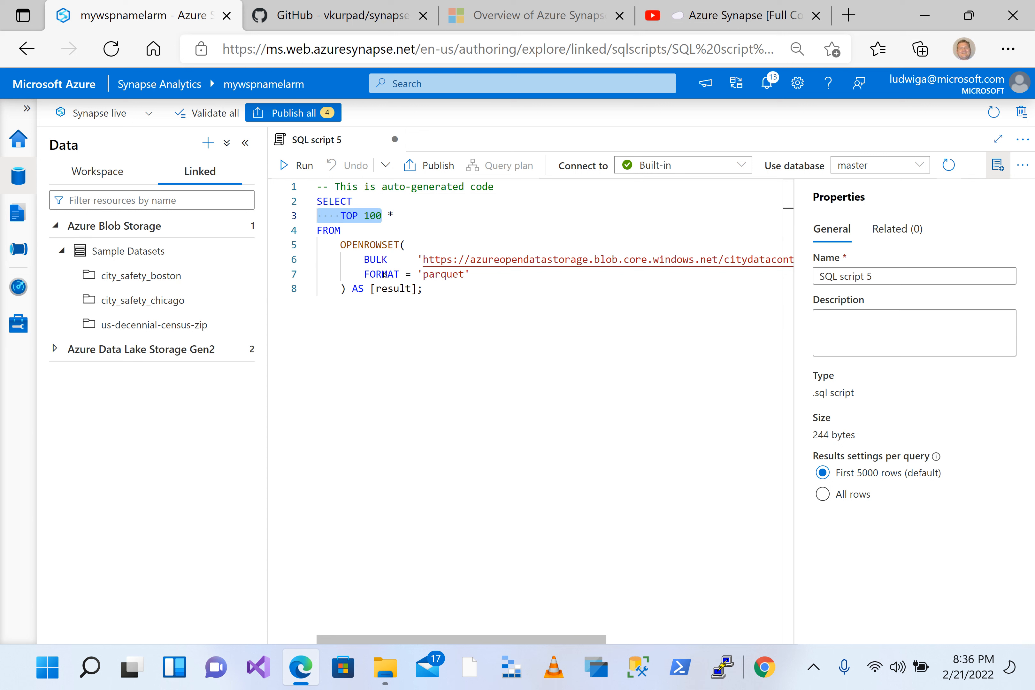
{"action": "key", "text": "Right"}
{"action": "key", "text": "shift+Right"}
{"action": "key", "text": "Left"}
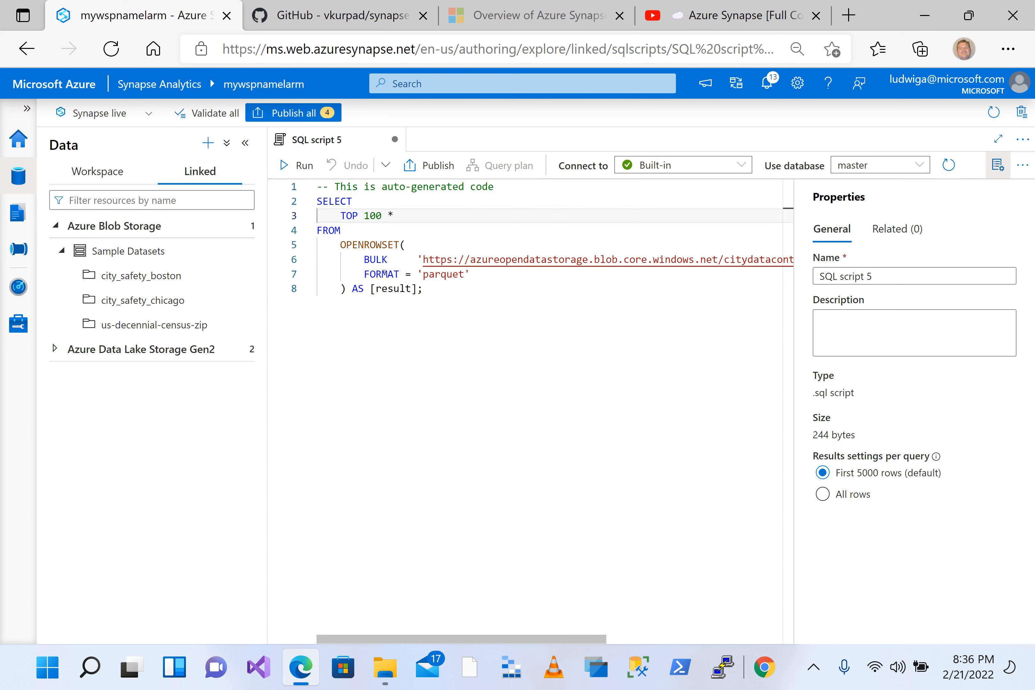
{"action": "key", "text": "BackSpace"}
{"action": "key", "text": "BackSpace"}
{"action": "key", "text": "BackSpace"}
{"action": "key", "text": "BackSpace"}
{"action": "key", "text": "BackSpace"}
{"action": "key", "text": "BackSpace"}
{"action": "key", "text": "BackSpace"}
{"action": "left_click", "coordinate": [342, 343]}
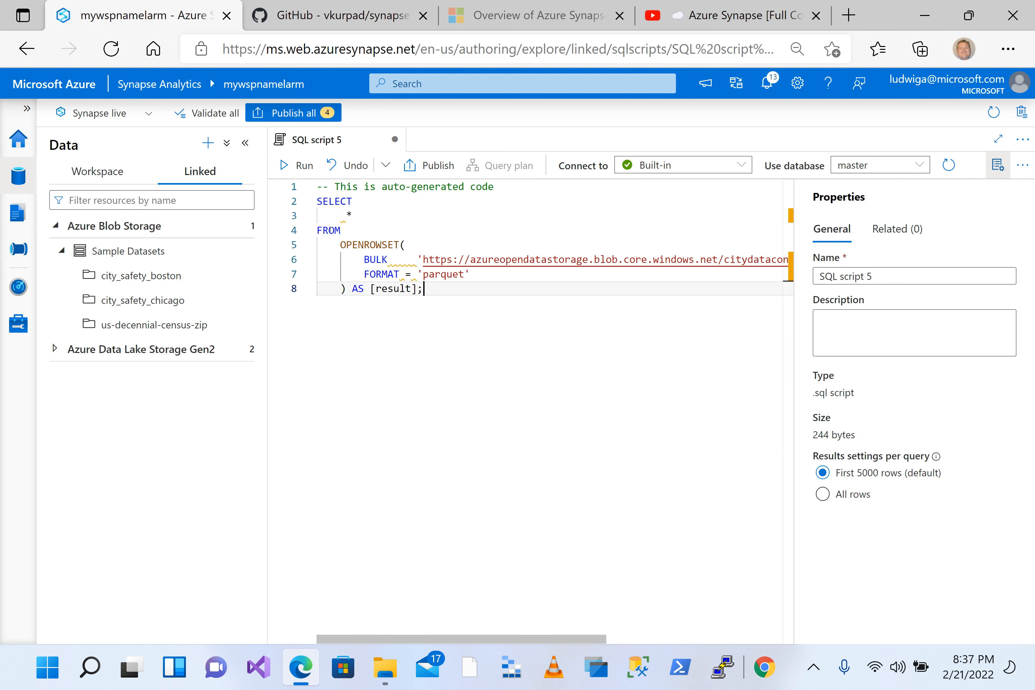
Step: Insert "Create view Testview as" above the SELECT statement in the city_safety_boston script
{"action": "double_click", "coordinate": [324, 202]}
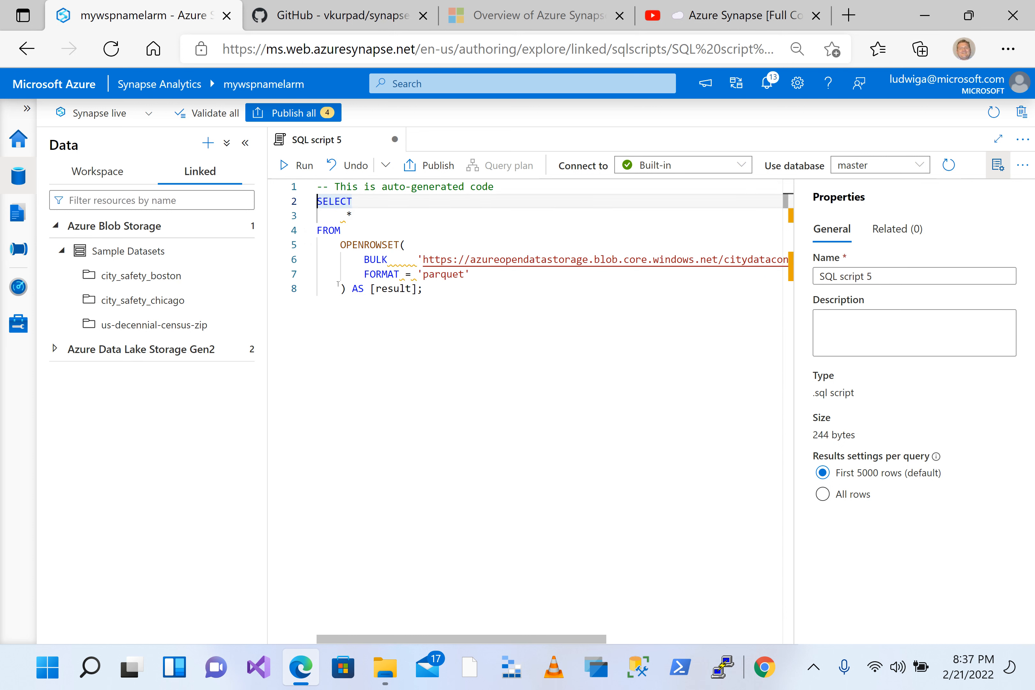
{"action": "key", "text": "Return"}
{"action": "key", "text": "Return"}
{"action": "key", "text": "Return"}
{"action": "left_click", "coordinate": [335, 217]}
{"action": "type", "text": "Create vie"}
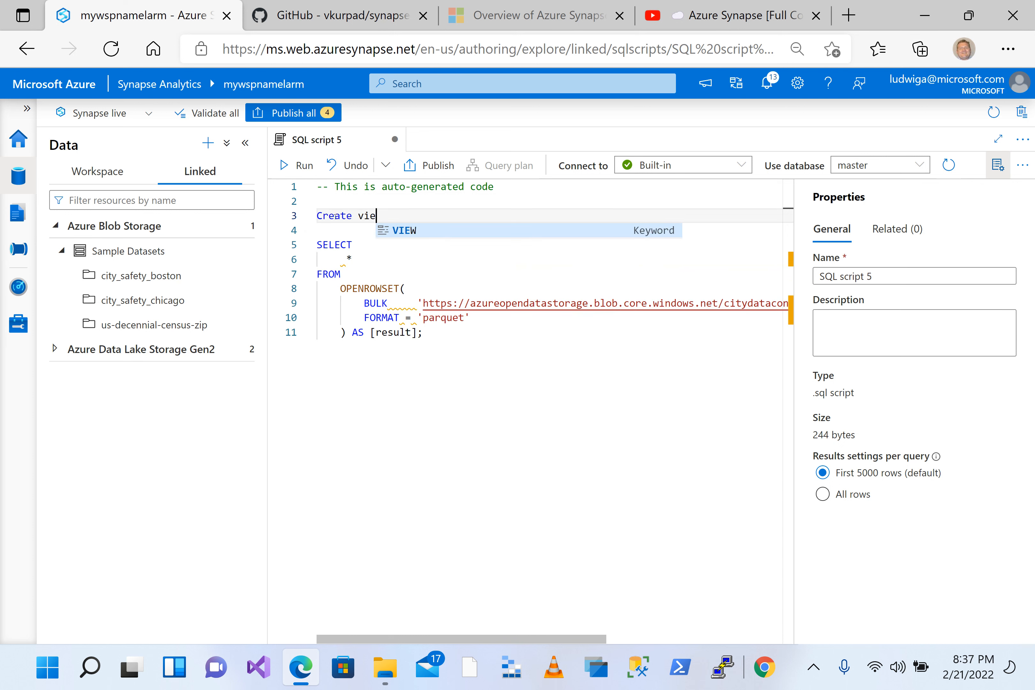
{"action": "type", "text": "w "}
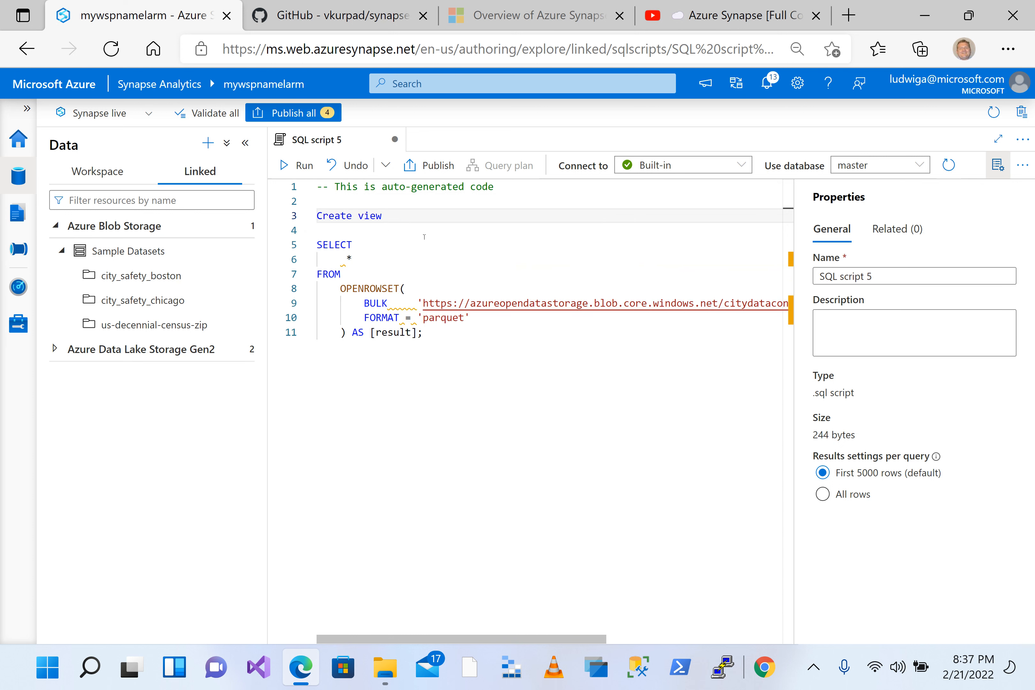
{"action": "type", "text": "Testview"}
{"action": "key", "text": "Down"}
{"action": "type", "text": "a"}
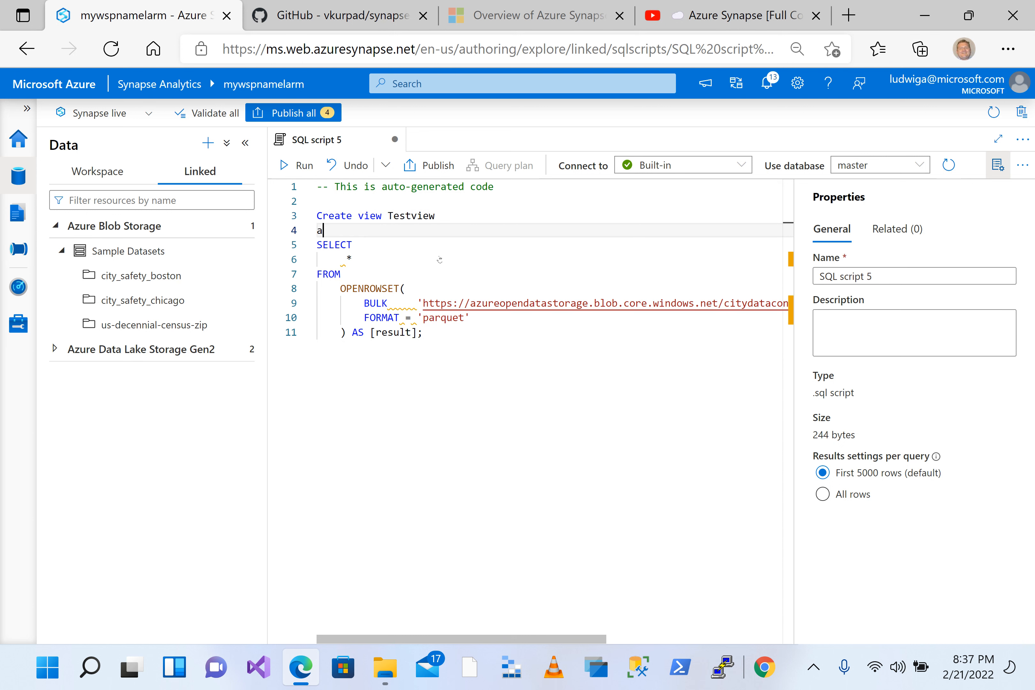
{"action": "type", "text": "s"}
{"action": "key", "text": "ctrl+End"}
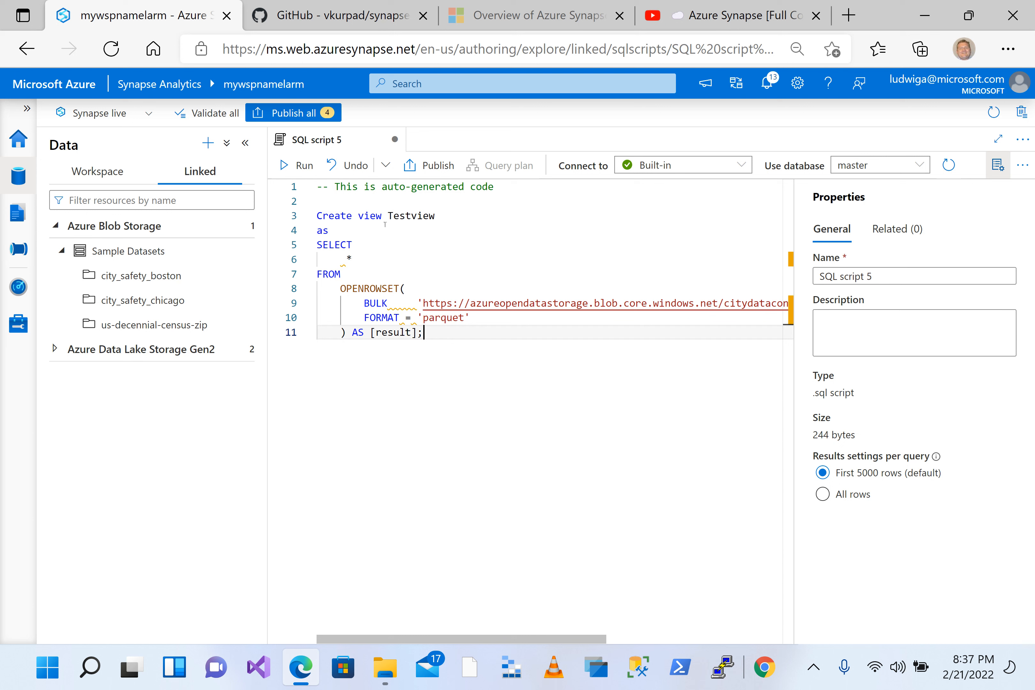
{"action": "left_click", "coordinate": [364, 261]}
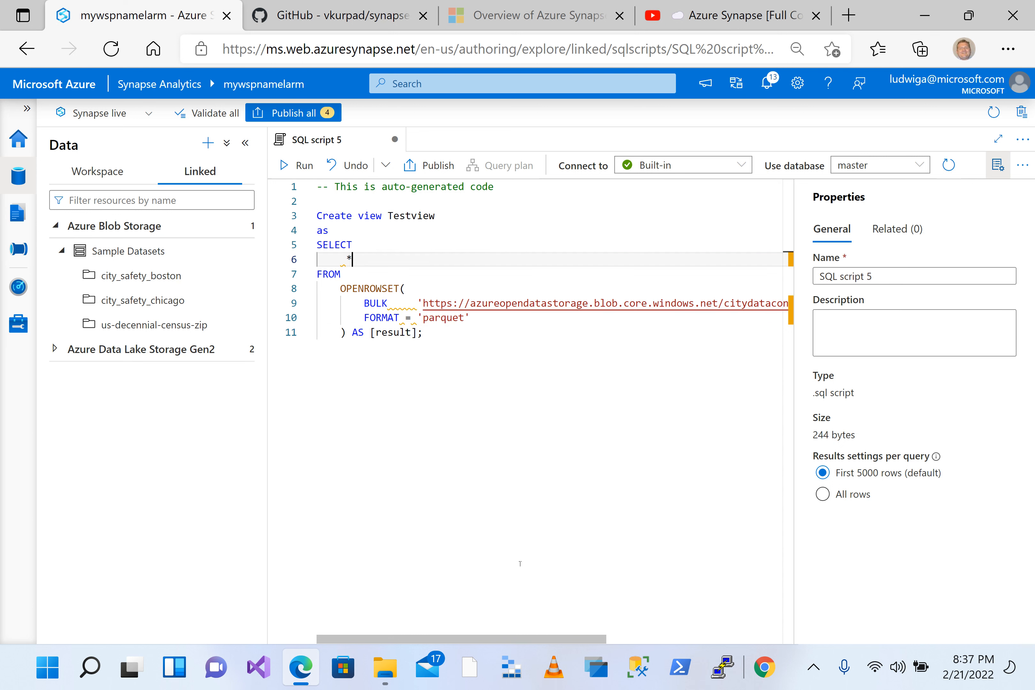
{"action": "mouse_move", "coordinate": [552, 640]}
{"action": "left_mouse_down"}
{"action": "mouse_move", "coordinate": [727, 642]}
{"action": "mouse_move", "coordinate": [552, 641]}
{"action": "left_mouse_up"}
{"action": "left_click", "coordinate": [410, 235]}
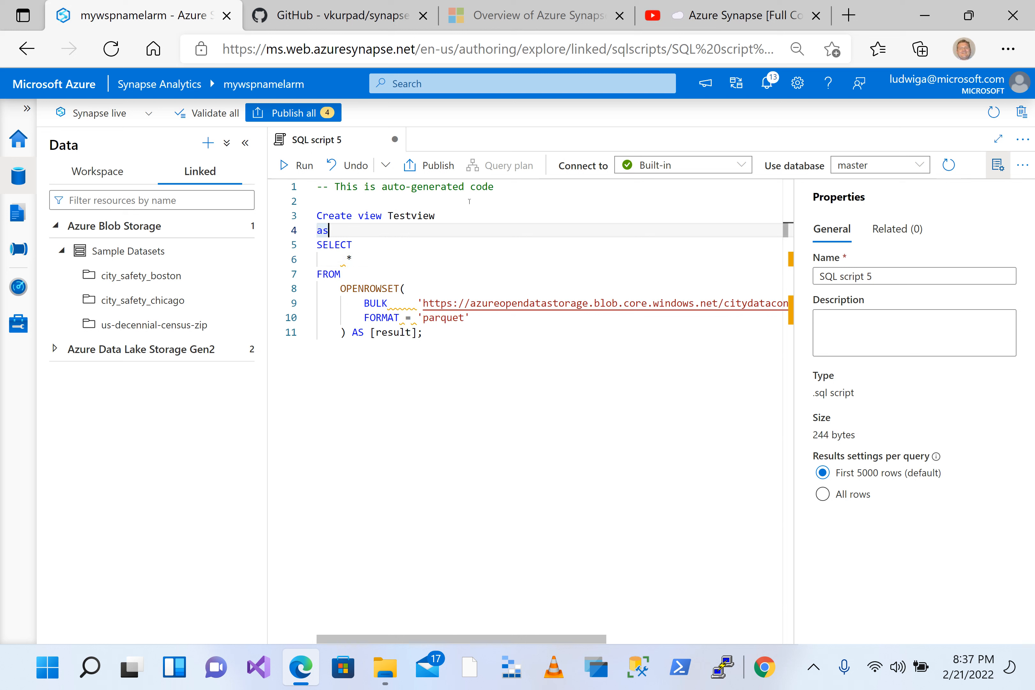
Step: Set the script's database to saverlesssmple101 and run it to create the Testview view
{"action": "left_click", "coordinate": [865, 168]}
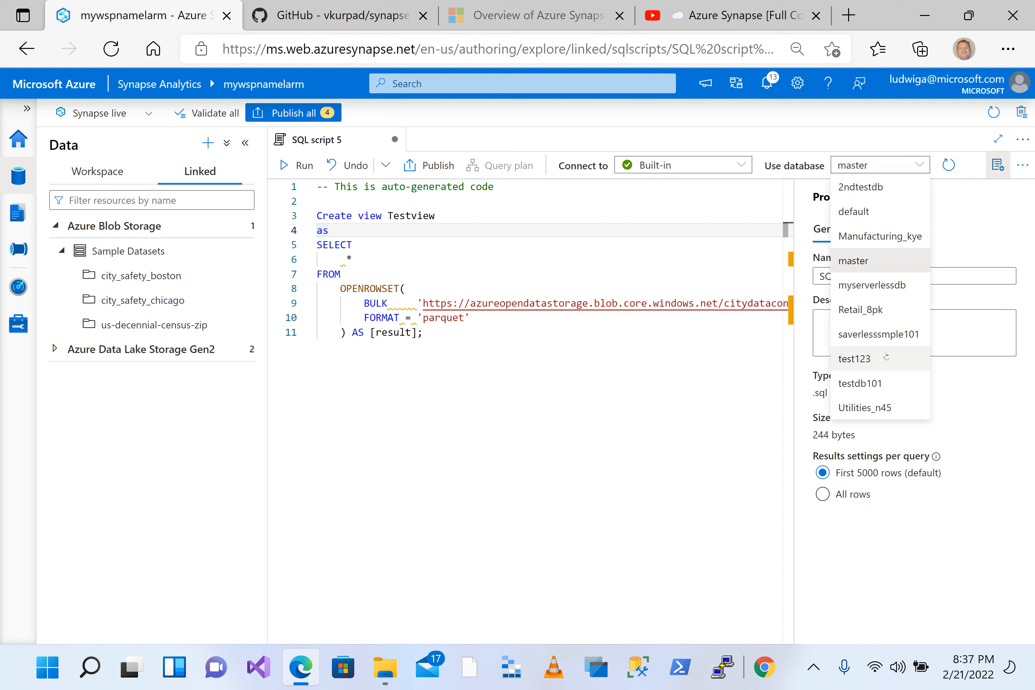
{"action": "left_click", "coordinate": [864, 335]}
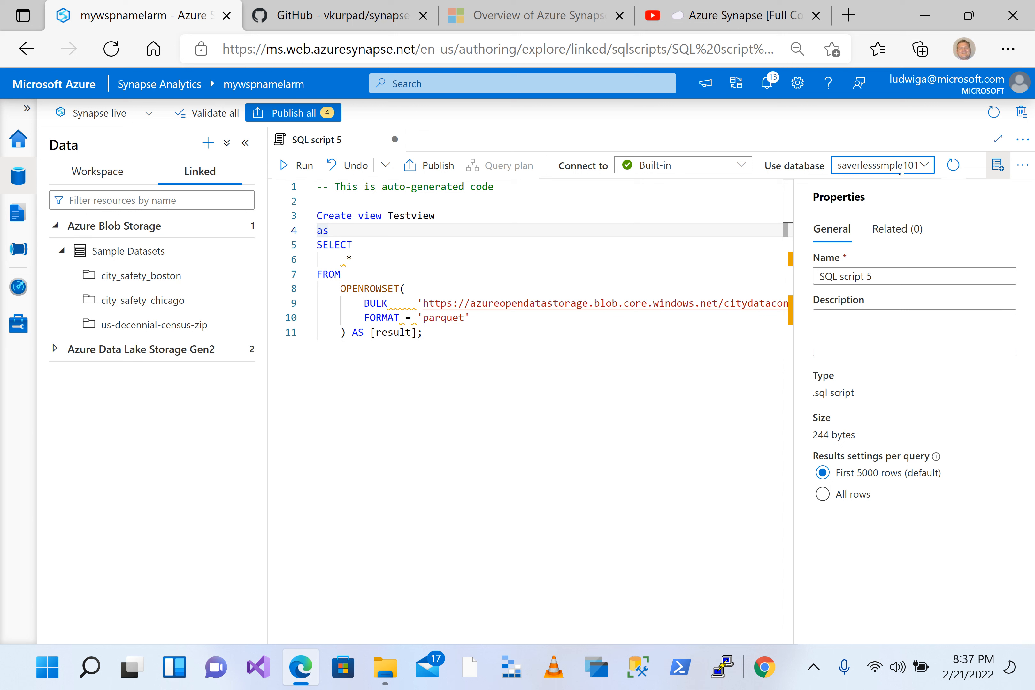
{"action": "left_click", "coordinate": [410, 264]}
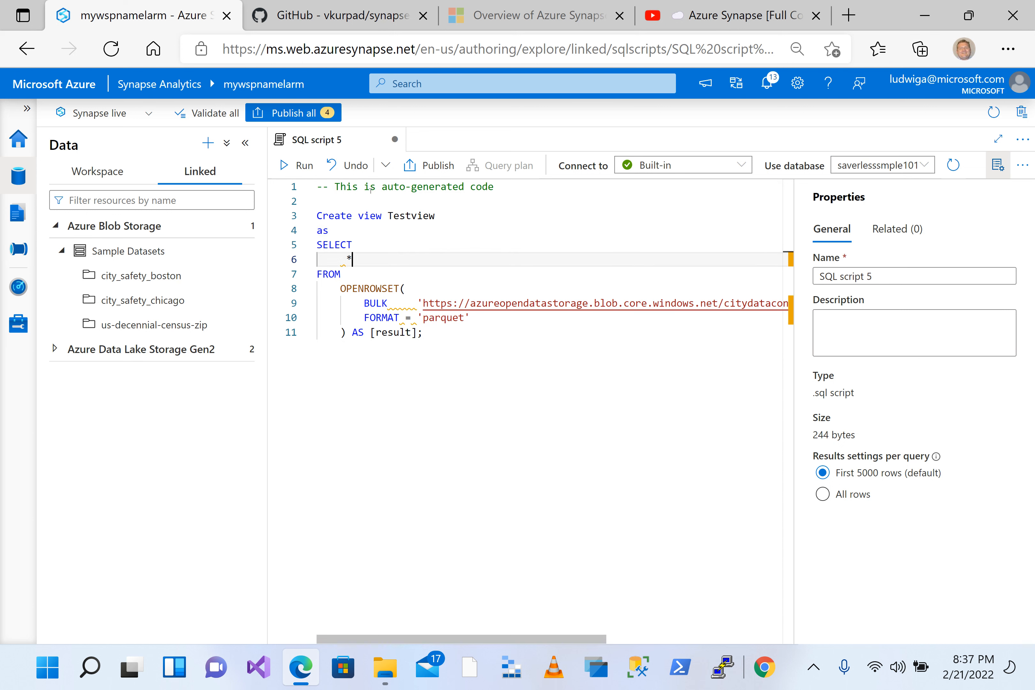
{"action": "left_click", "coordinate": [374, 187]}
{"action": "left_click", "coordinate": [364, 205]}
{"action": "left_click", "coordinate": [285, 168]}
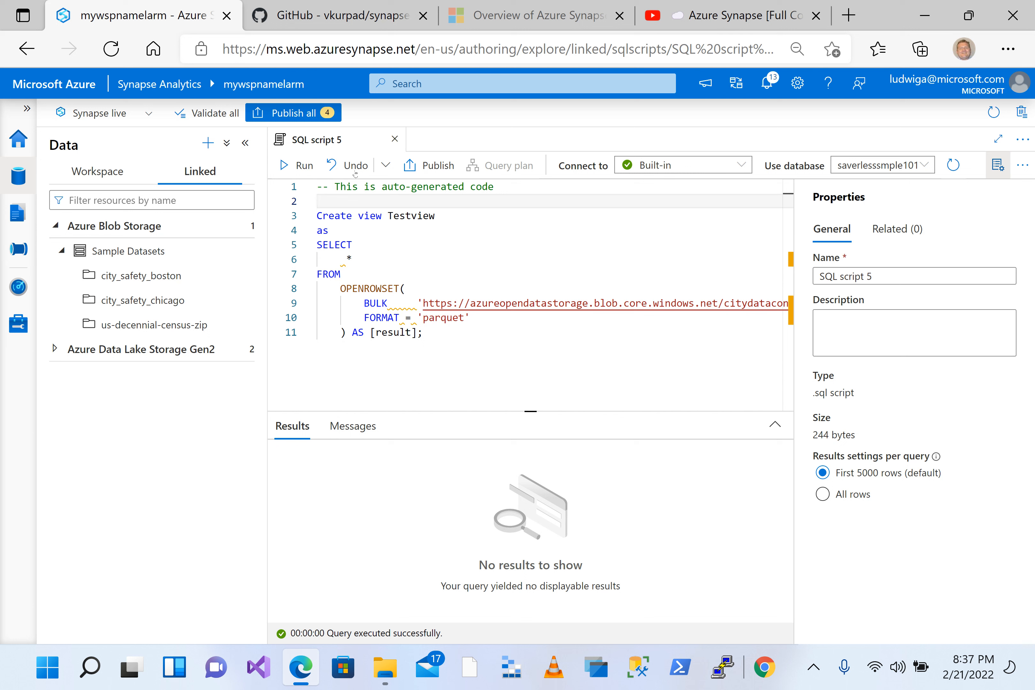
{"action": "left_click", "coordinate": [347, 258]}
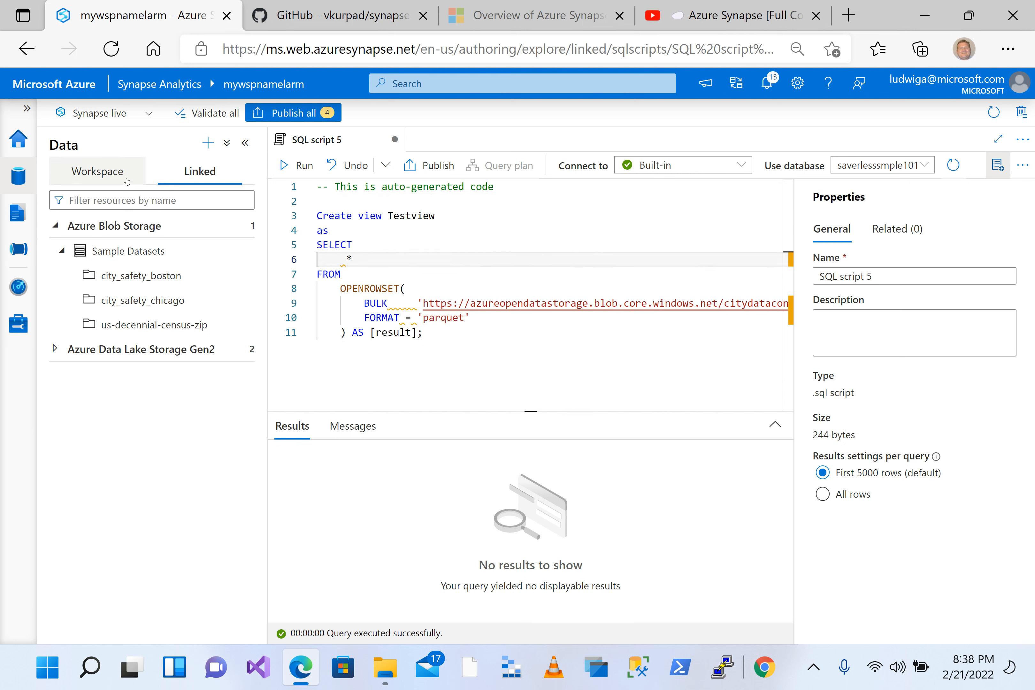
Step: Refresh the saverlesssmple101 database among the workspace data and expand its Views folder
{"action": "left_click", "coordinate": [99, 171]}
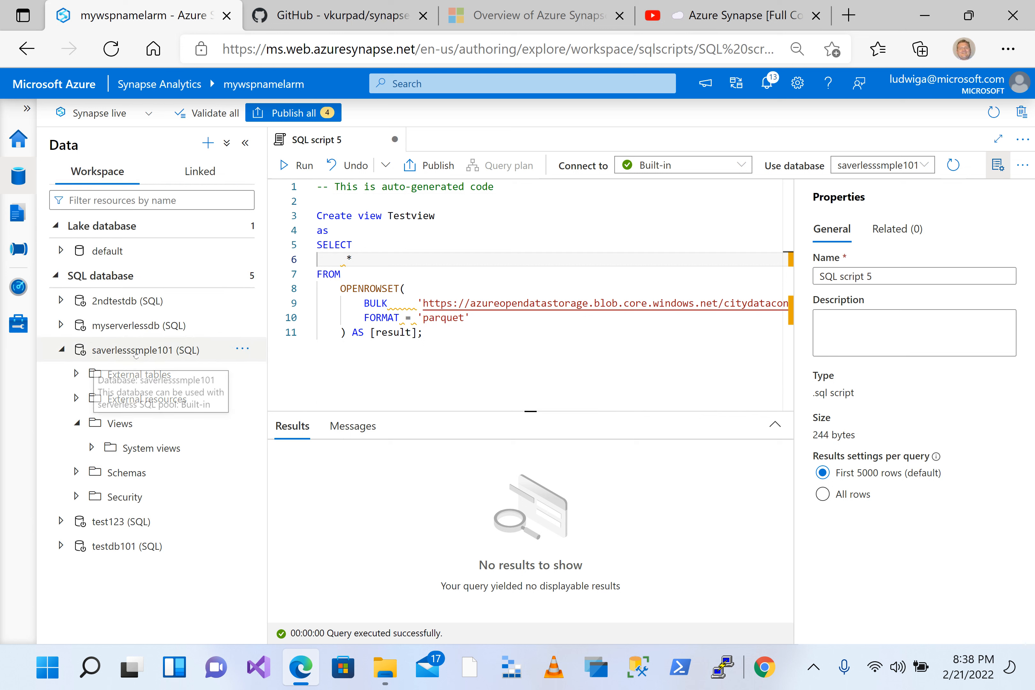
{"action": "left_click", "coordinate": [243, 349]}
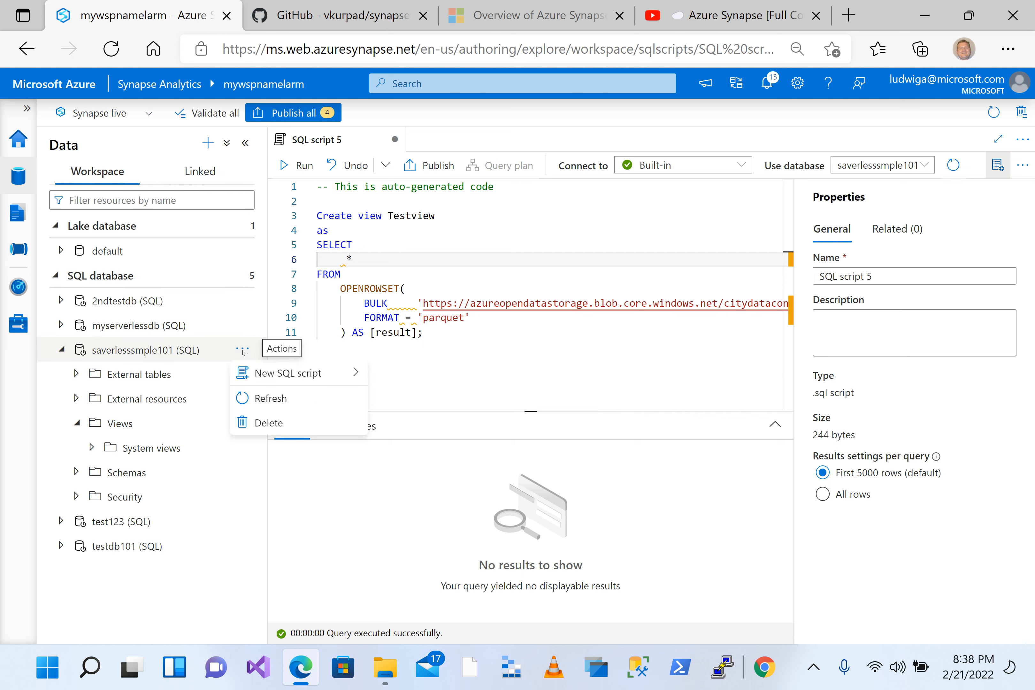
{"action": "left_click", "coordinate": [269, 398]}
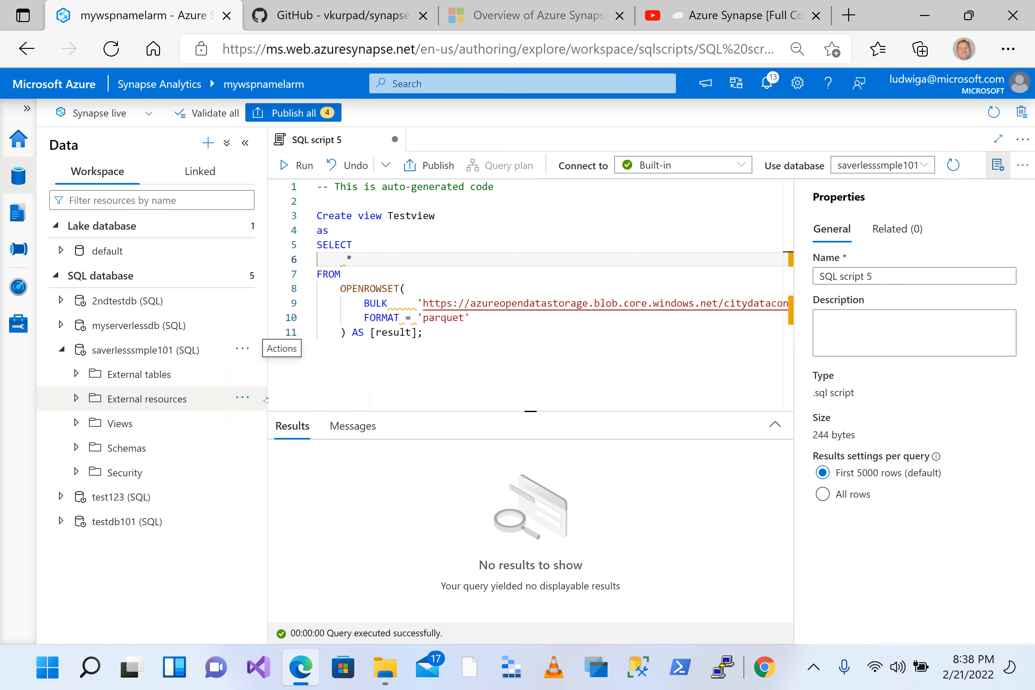
{"action": "left_click", "coordinate": [76, 423]}
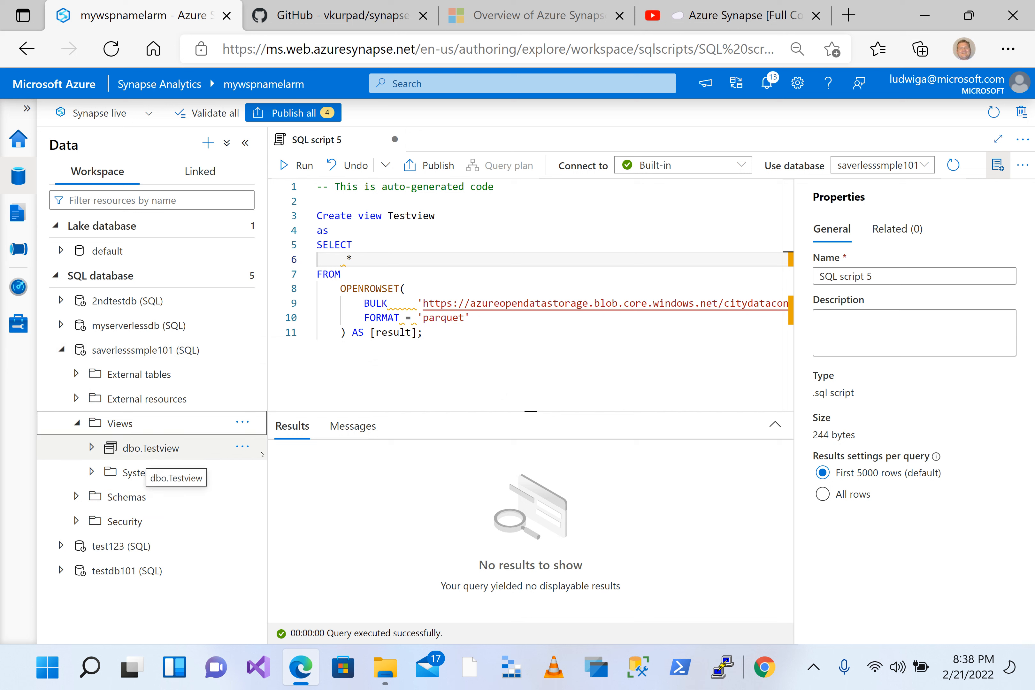
Step: Generate a new SQL script selecting the top 100 rows of dbo.Testview and run it
{"action": "left_click", "coordinate": [242, 447]}
{"action": "mouse_move", "coordinate": [290, 468]}
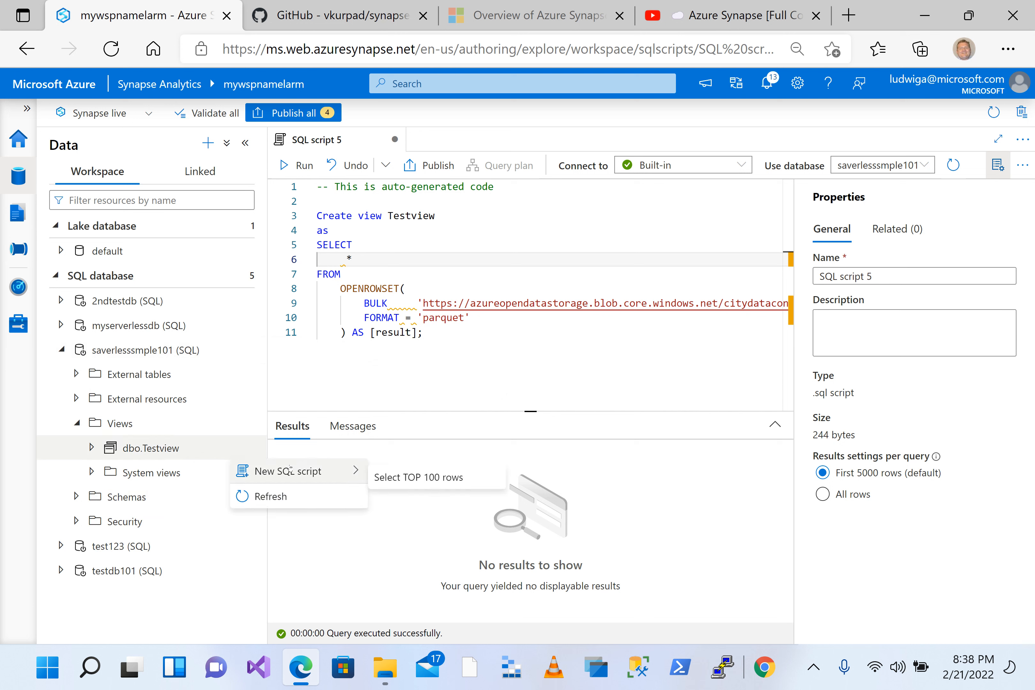
{"action": "left_click", "coordinate": [427, 479]}
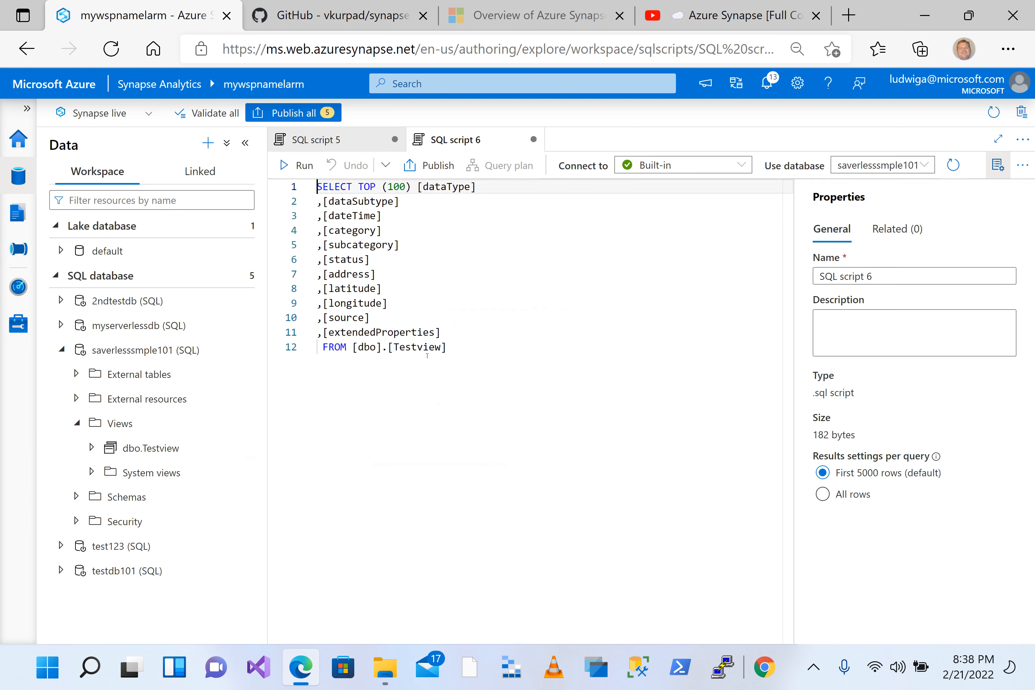
{"action": "left_click", "coordinate": [480, 355]}
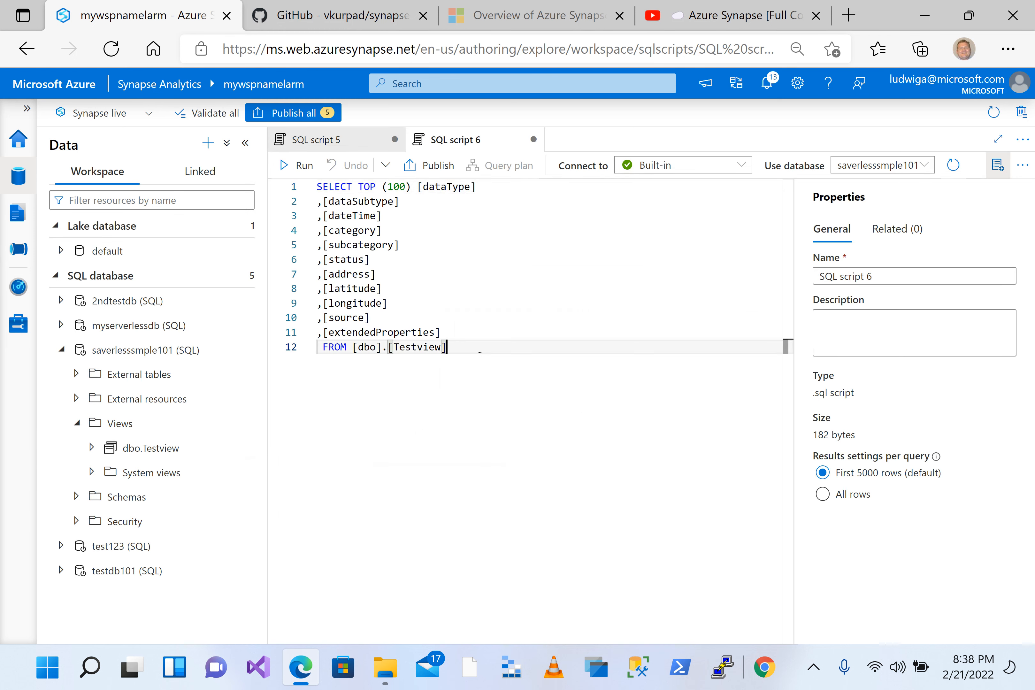
{"action": "left_click", "coordinate": [489, 275]}
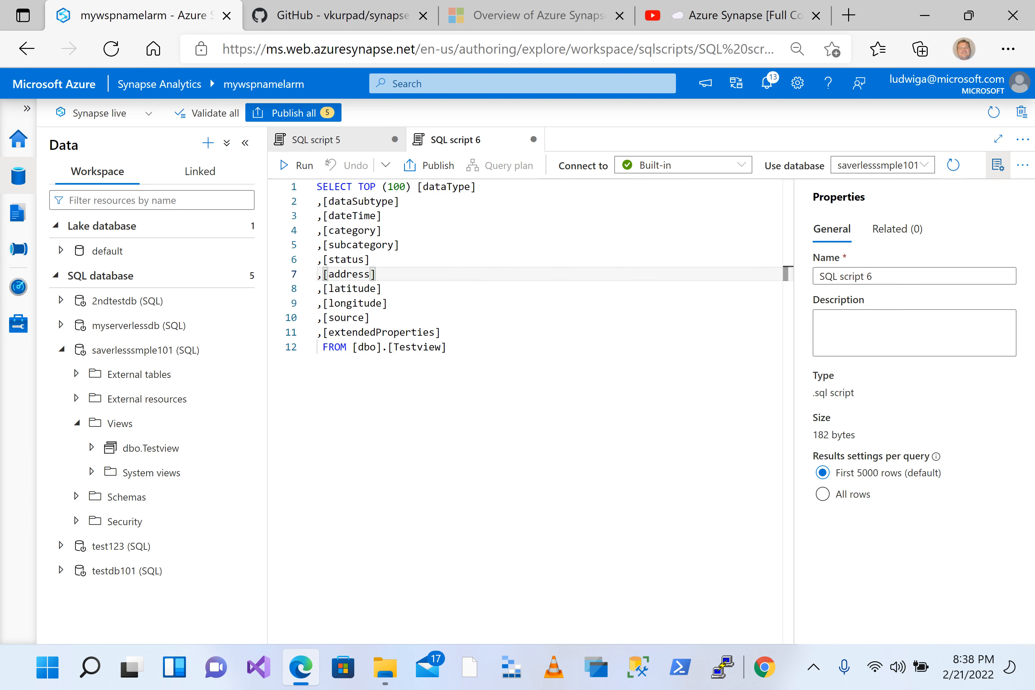
{"action": "left_click", "coordinate": [296, 165]}
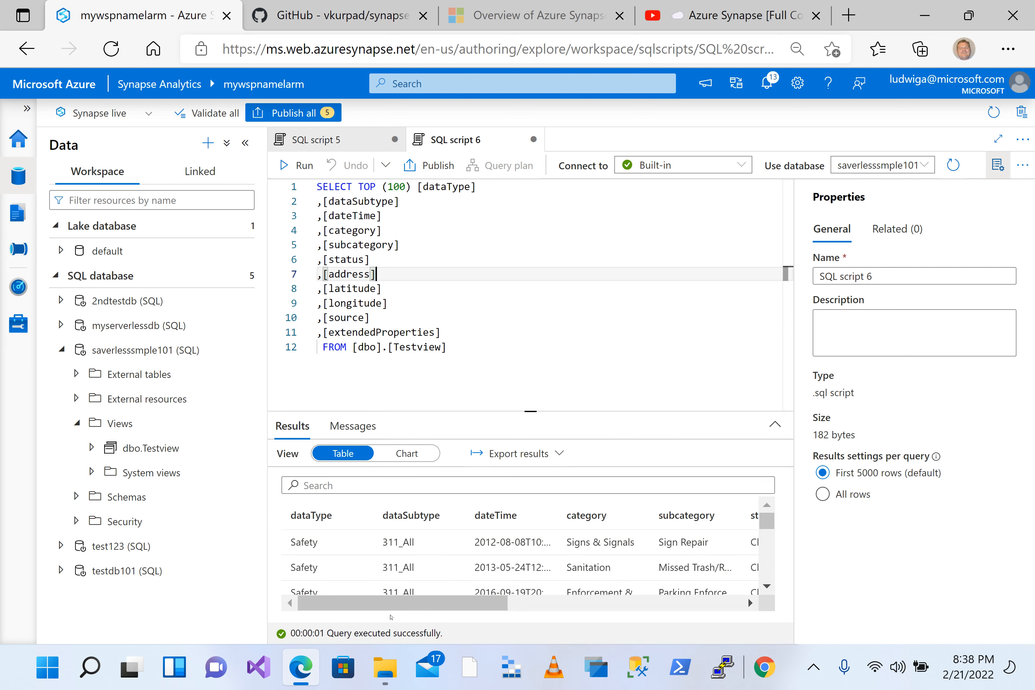
{"action": "mouse_move", "coordinate": [392, 607]}
{"action": "left_mouse_down"}
{"action": "mouse_move", "coordinate": [632, 606]}
{"action": "mouse_move", "coordinate": [388, 604]}
{"action": "left_mouse_up"}
{"action": "left_click", "coordinate": [483, 357]}
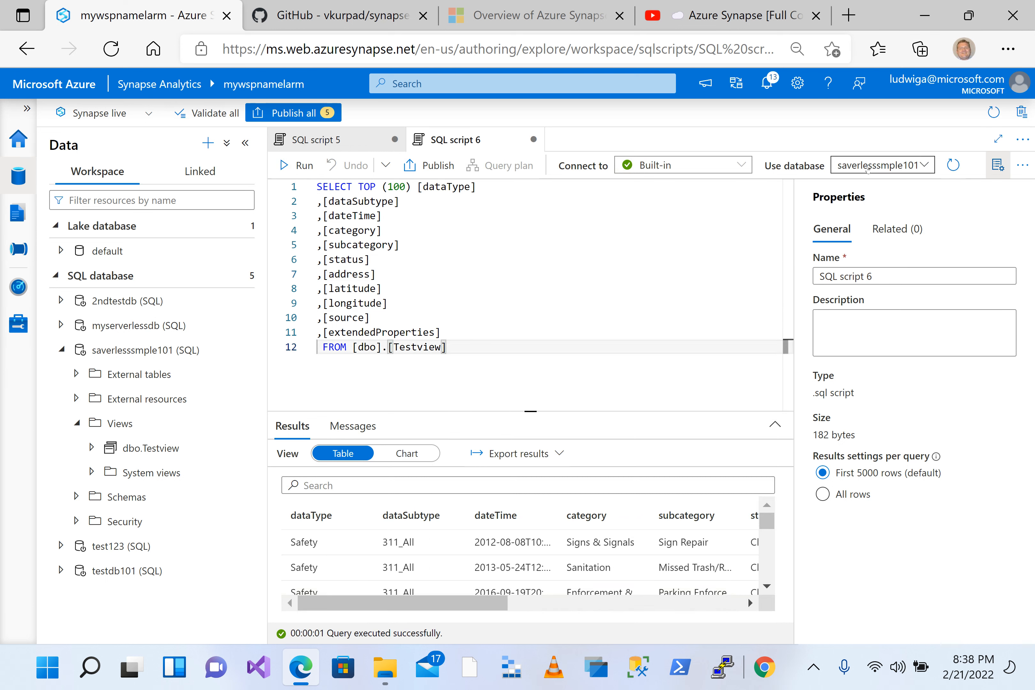
{"action": "left_click", "coordinate": [502, 262]}
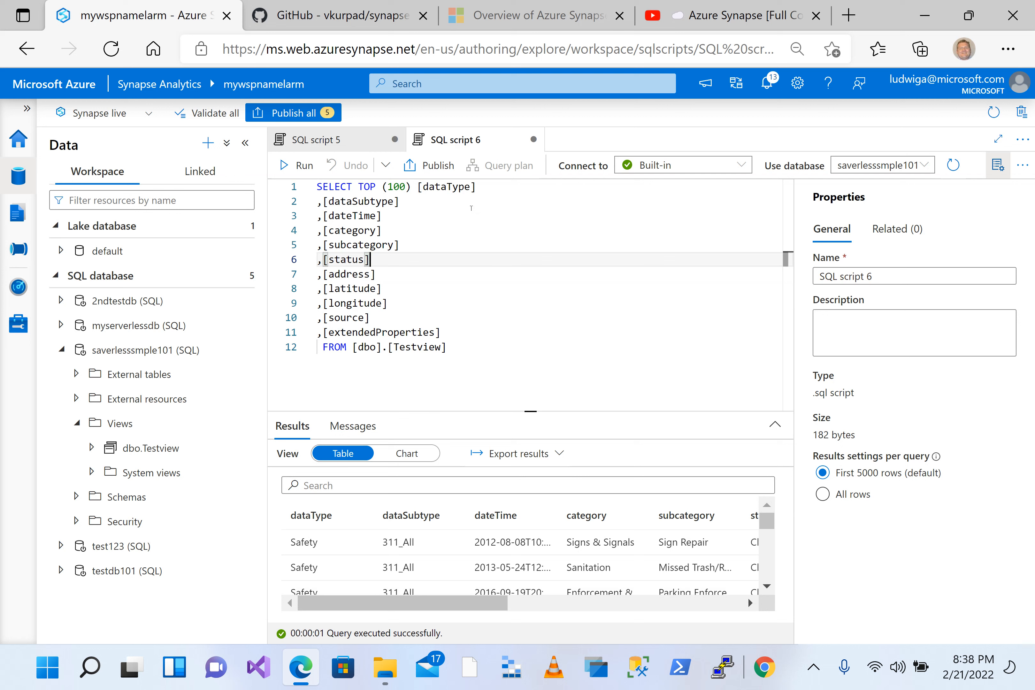
{"action": "left_click", "coordinate": [415, 221]}
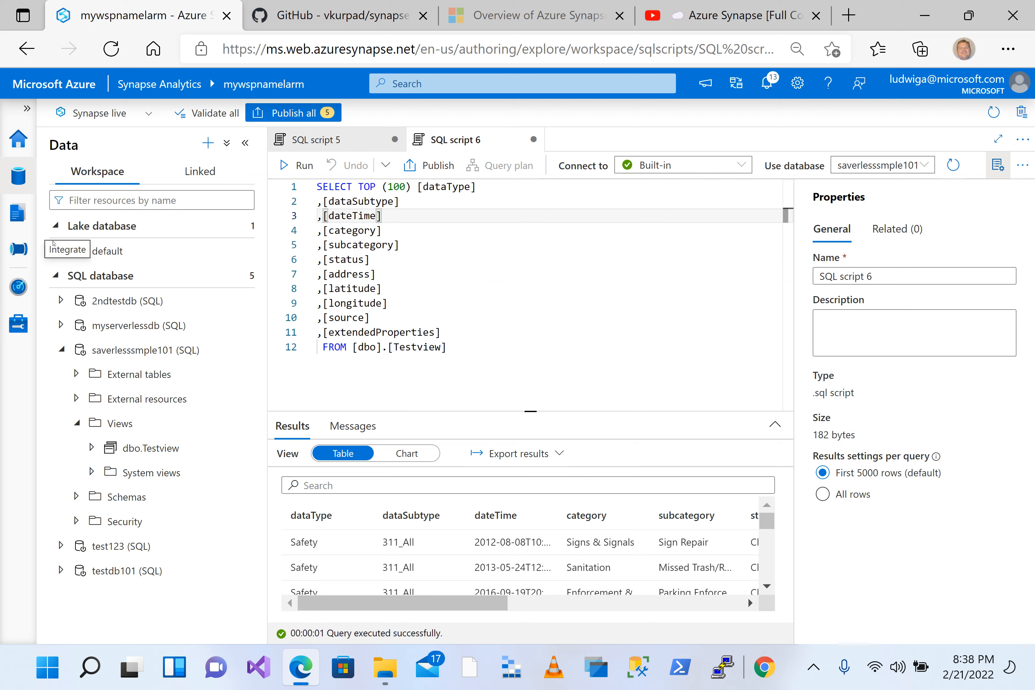
{"action": "left_click", "coordinate": [434, 274]}
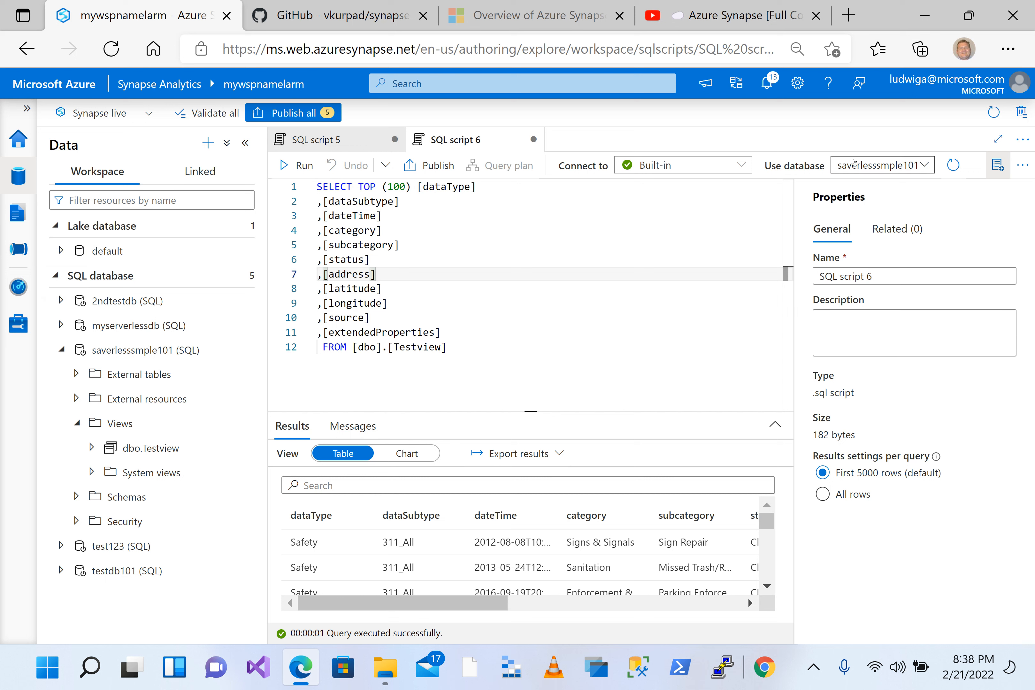
Step: Add an empty line after the FROM clause of the Testview query and examine the remaining result columns through extendedProperties
{"action": "left_click", "coordinate": [537, 376]}
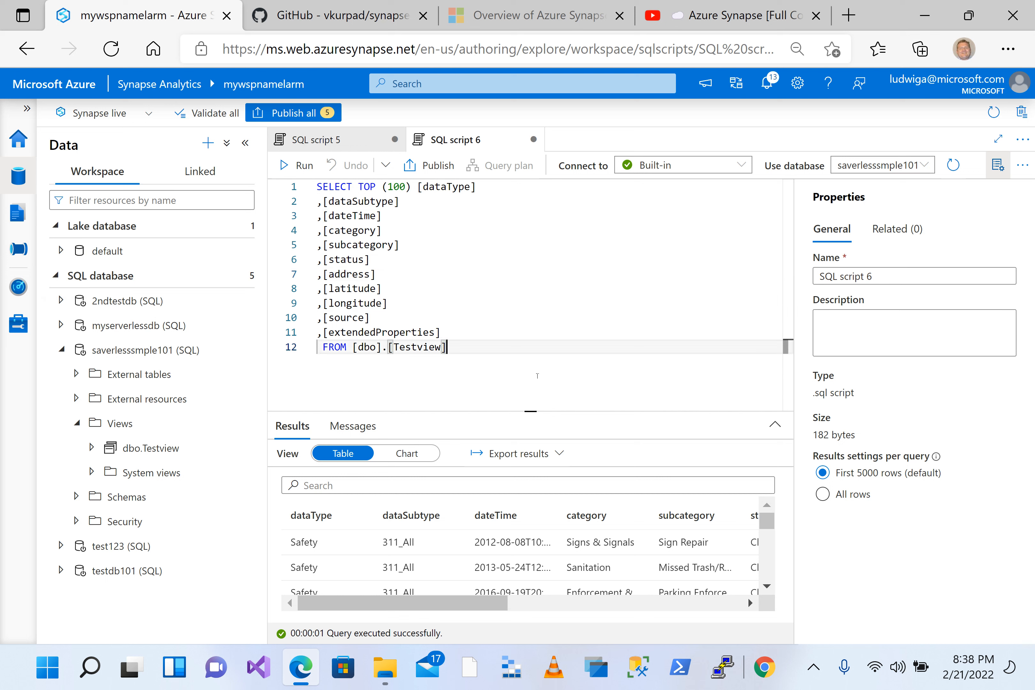
{"action": "key", "text": "Return"}
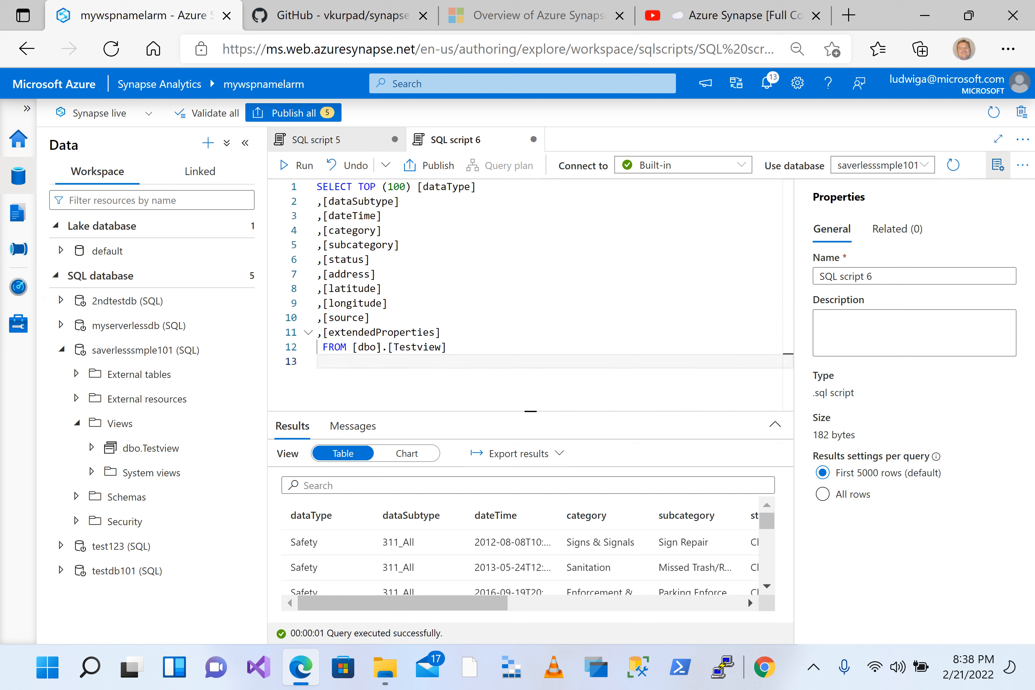
{"action": "left_click", "coordinate": [346, 138]}
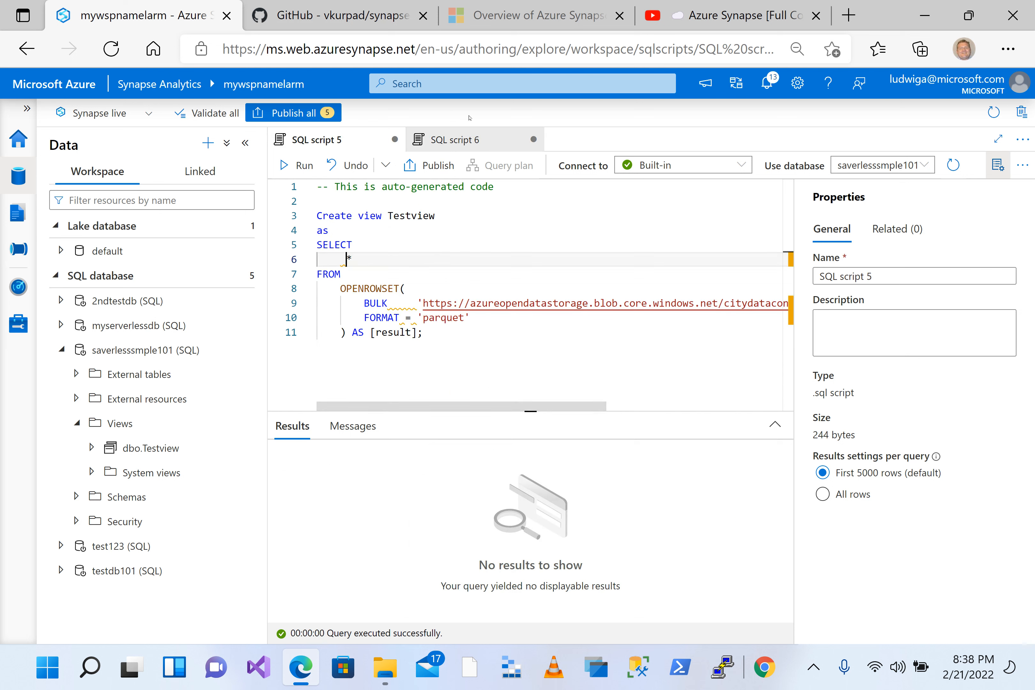
{"action": "left_click", "coordinate": [452, 147]}
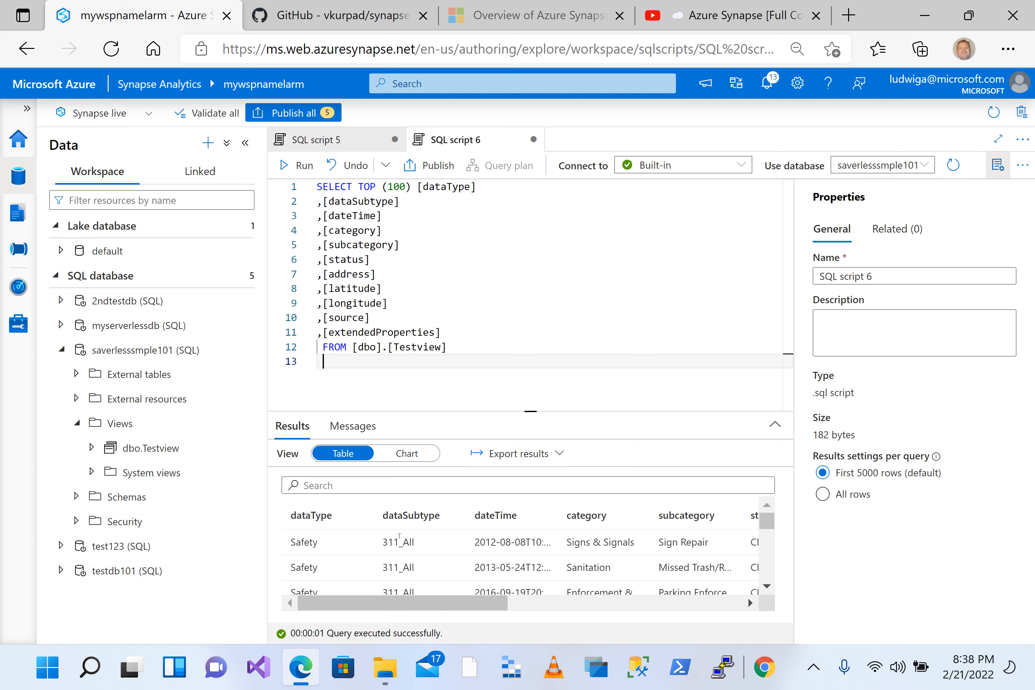
{"action": "left_click_drag", "start_coordinate": [421, 602], "coordinate": [679, 609]}
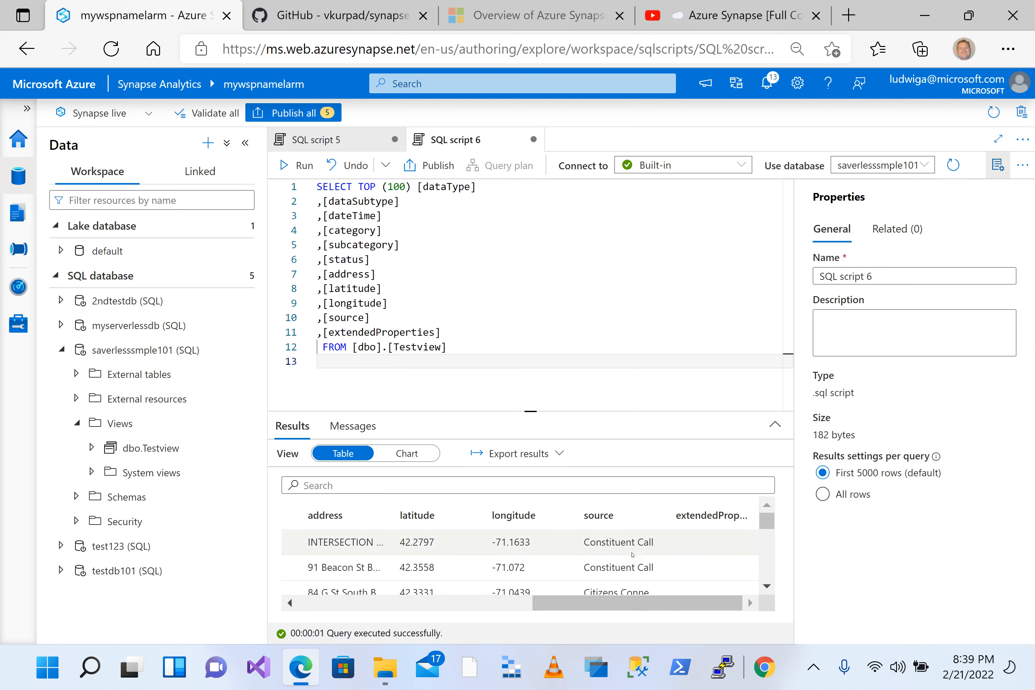
{"action": "left_click", "coordinate": [460, 352]}
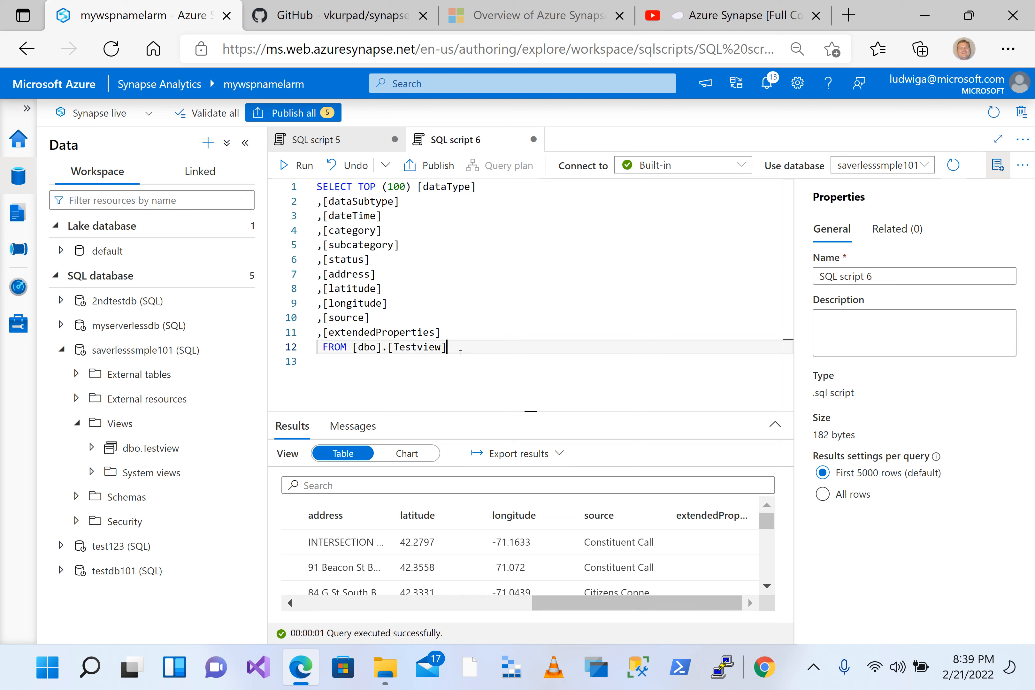
{"action": "left_click", "coordinate": [380, 370]}
{"action": "type", "text": "g"}
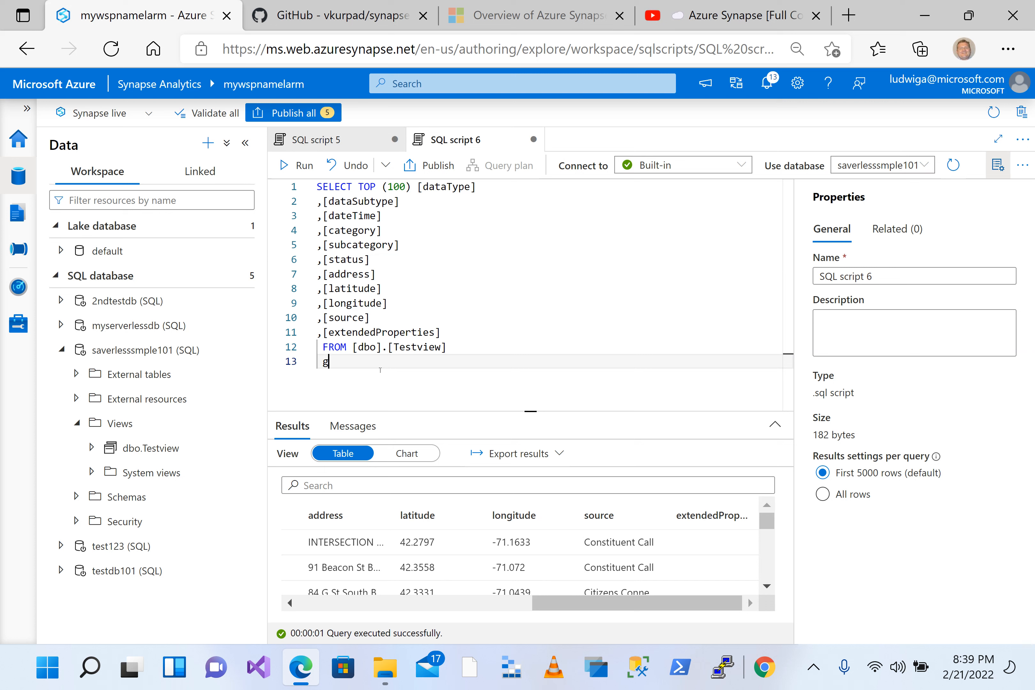
{"action": "type", "text": "r"}
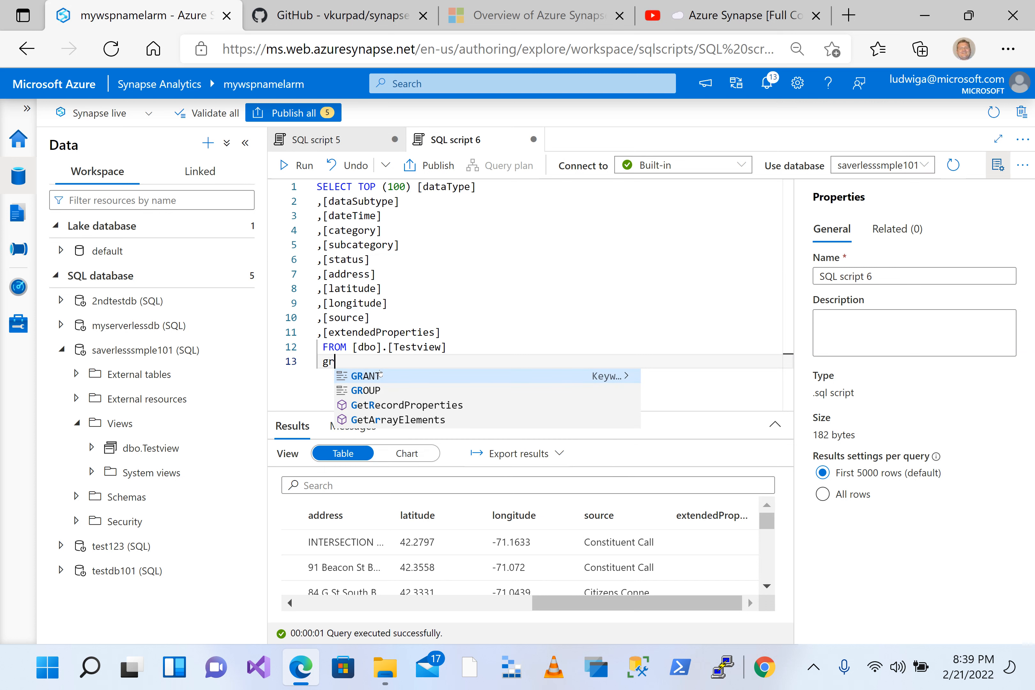
{"action": "left_click", "coordinate": [397, 402]}
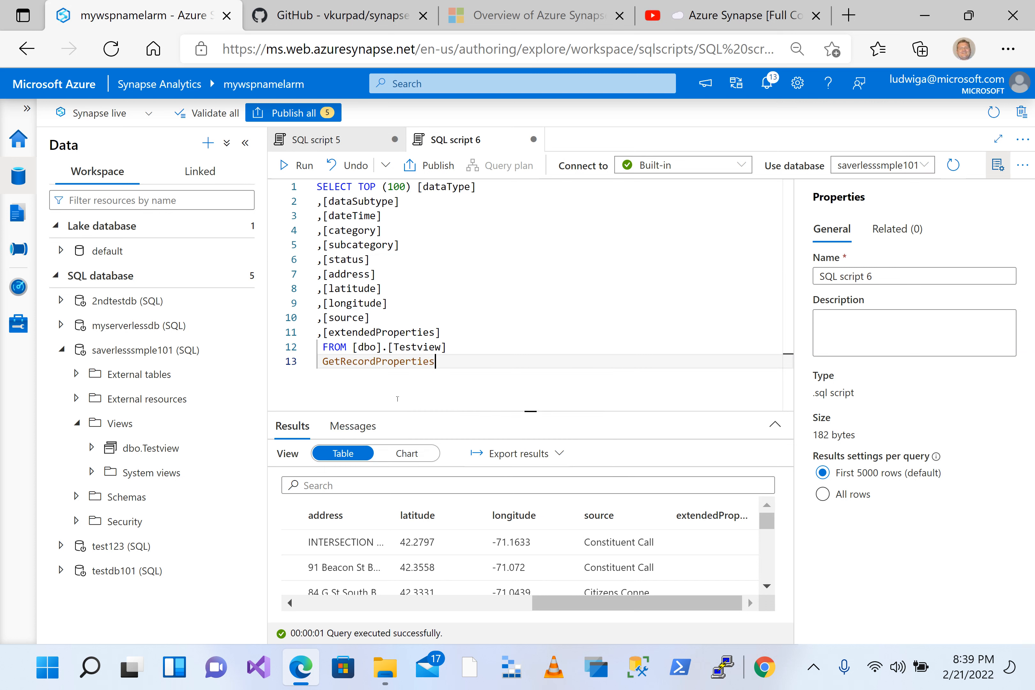
Step: Replace the GetRecordProperties text below the FROM clause with a group by clause on [source]
{"action": "left_click", "coordinate": [314, 368]}
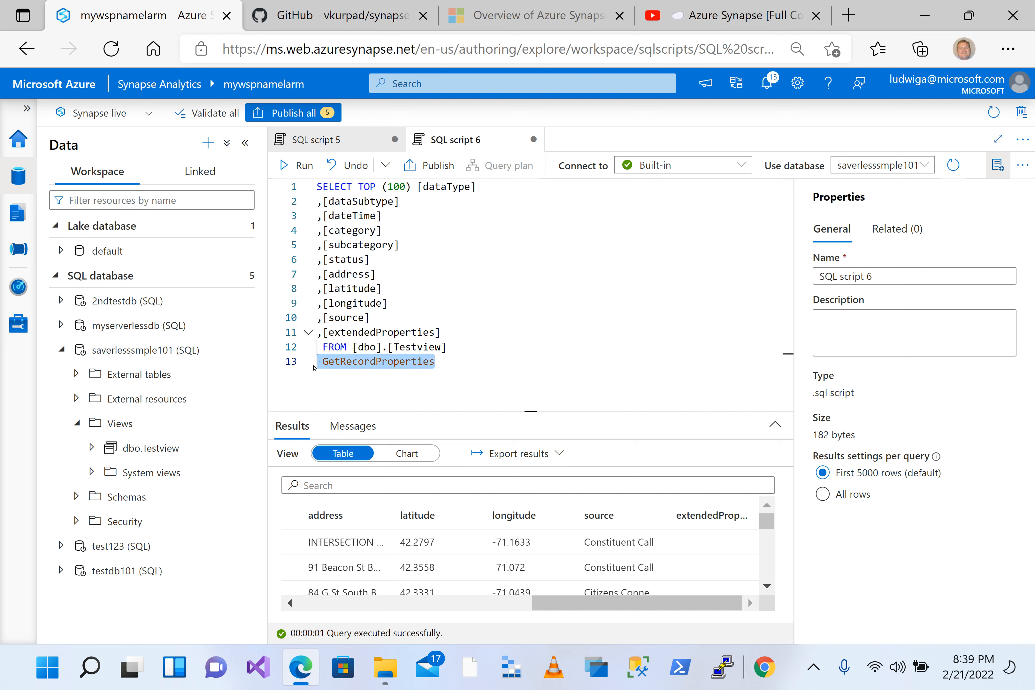
{"action": "type", "text": "group by"}
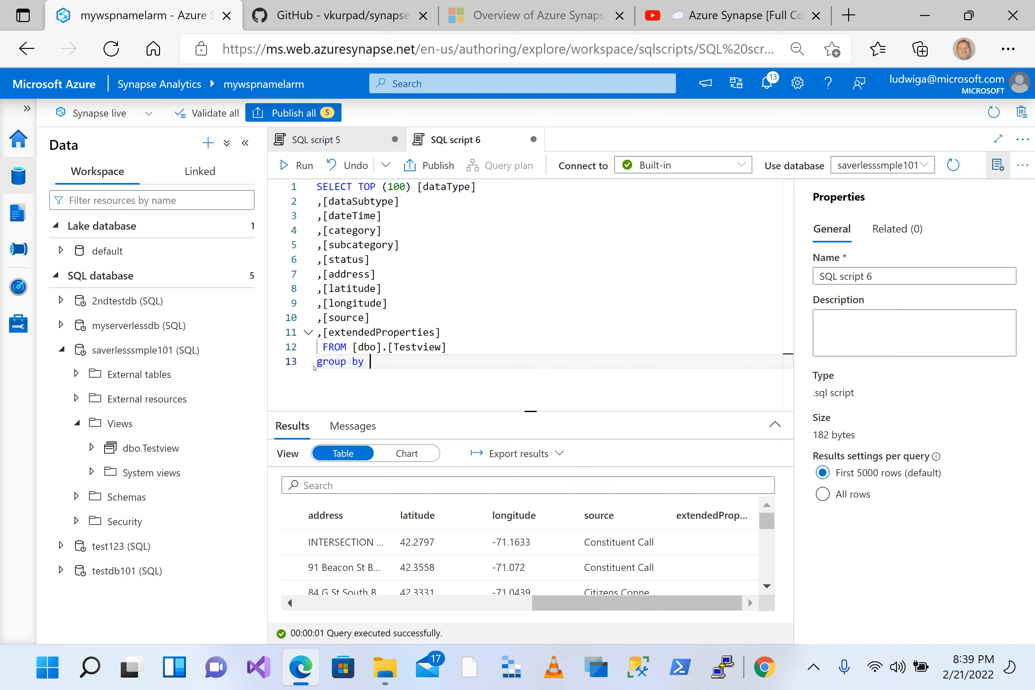
{"action": "key", "text": "Up"}
{"action": "key", "text": "Up"}
{"action": "key", "text": "Up"}
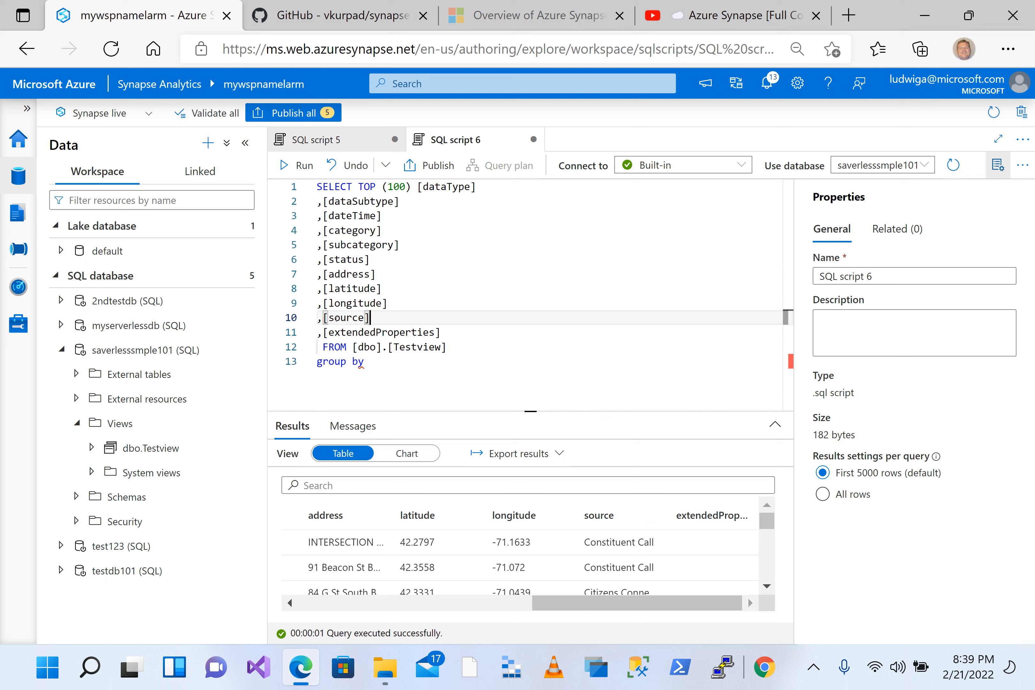
{"action": "key", "text": "shift+Left"}
{"action": "key", "text": "shift+Left"}
{"action": "key", "text": "shift+Left"}
{"action": "key", "text": "shift+Left"}
{"action": "key", "text": "shift+Left"}
{"action": "key", "text": "shift+Left"}
{"action": "key", "text": "shift+Left"}
{"action": "key", "text": "shift+Left"}
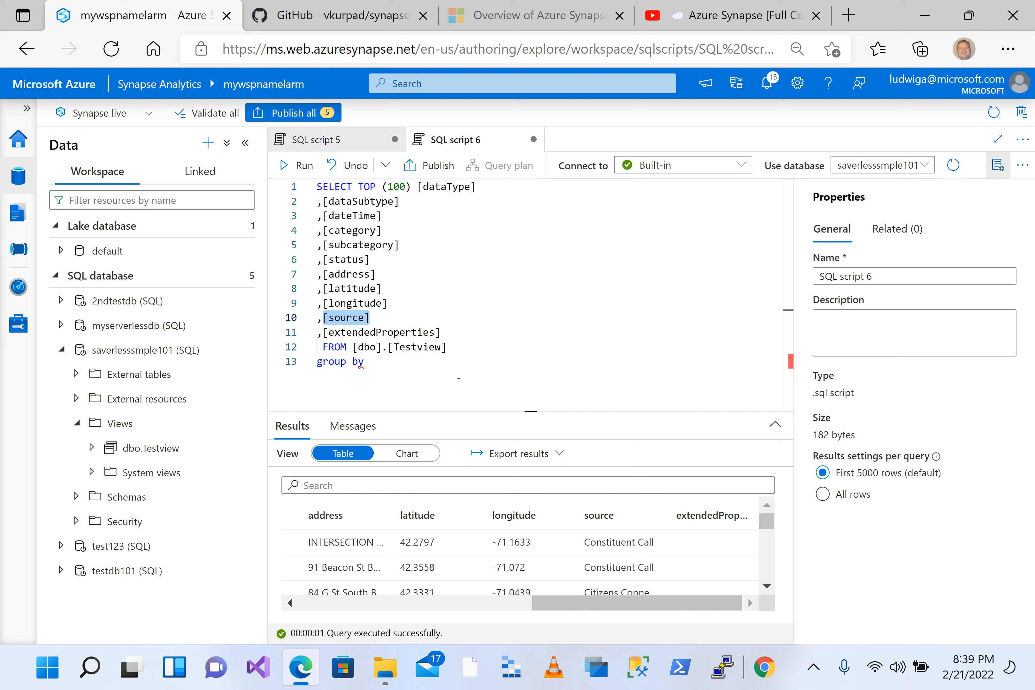
{"action": "key", "text": "ctrl+c"}
{"action": "left_click", "coordinate": [391, 369]}
{"action": "key", "text": "ctrl+v"}
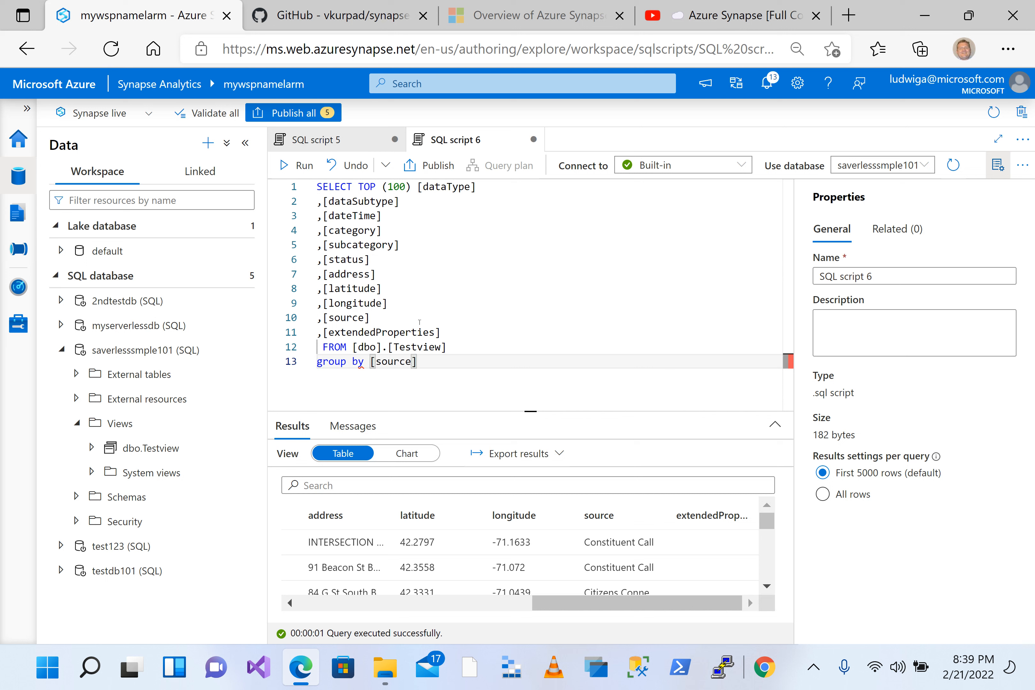
Step: Delete TOP (100) and all columns from dataType through longitude from the SELECT list
{"action": "left_click_drag", "start_coordinate": [409, 305], "coordinate": [382, 187]}
{"action": "key", "text": "BackSpace"}
{"action": "key", "text": "BackSpace"}
{"action": "key", "text": "BackSpace"}
{"action": "key", "text": "BackSpace"}
{"action": "key", "text": "BackSpace"}
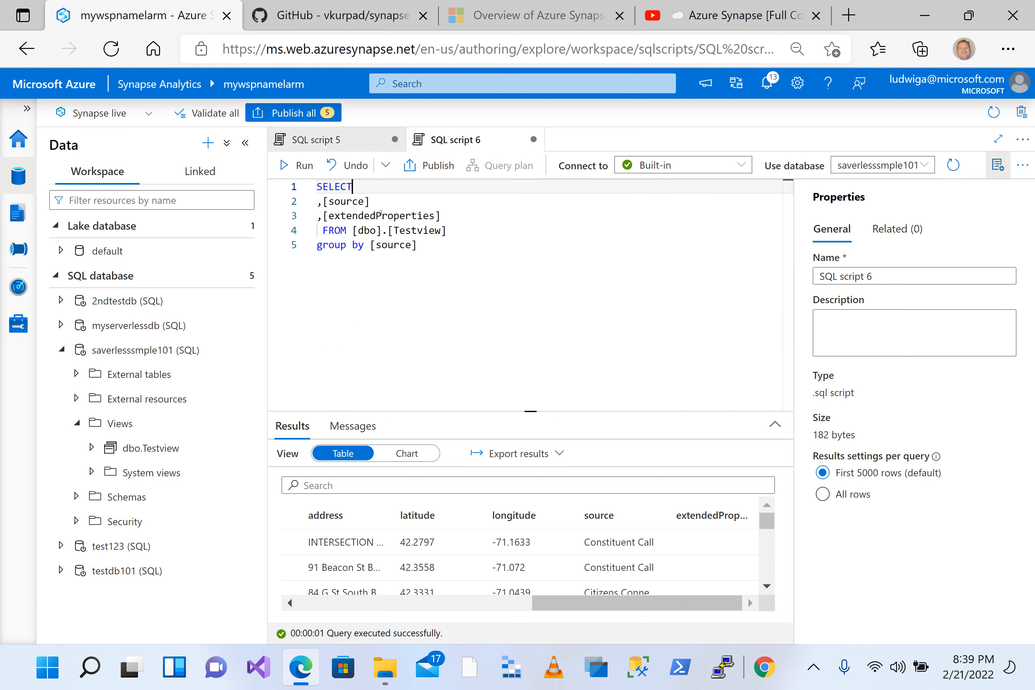
Step: Replace the extendedProperties column in the SELECT list with count(*)
{"action": "left_click_drag", "start_coordinate": [441, 215], "coordinate": [267, 212]}
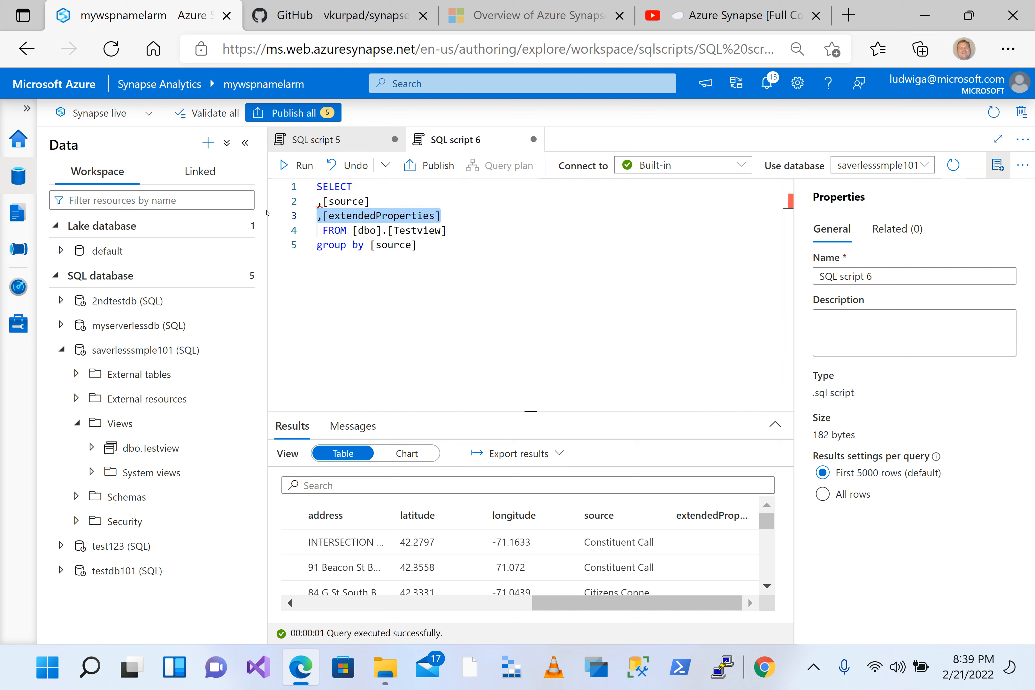
{"action": "key", "text": "BackSpace"}
{"action": "type", "text": "count("}
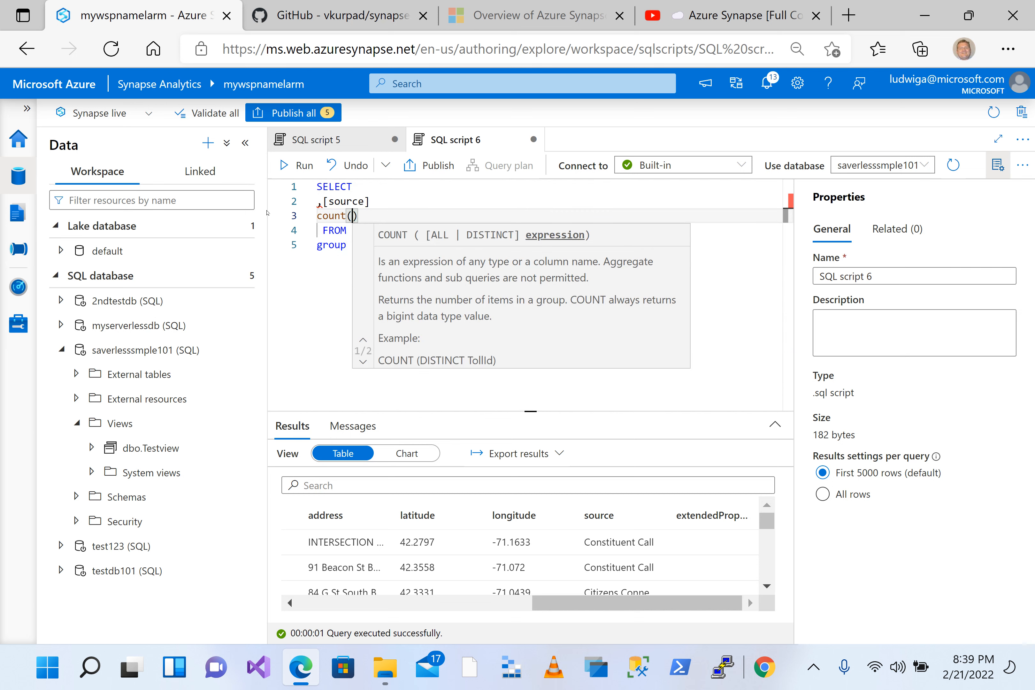
{"action": "left_click", "coordinate": [398, 189]}
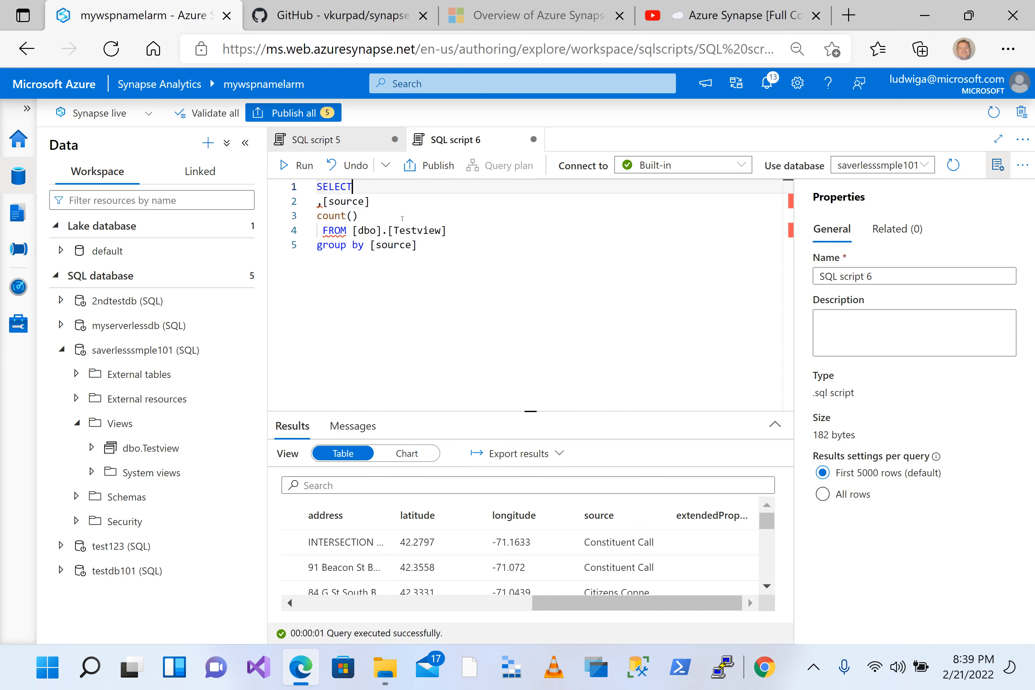
{"action": "key", "text": "Down"}
{"action": "key", "text": "Down"}
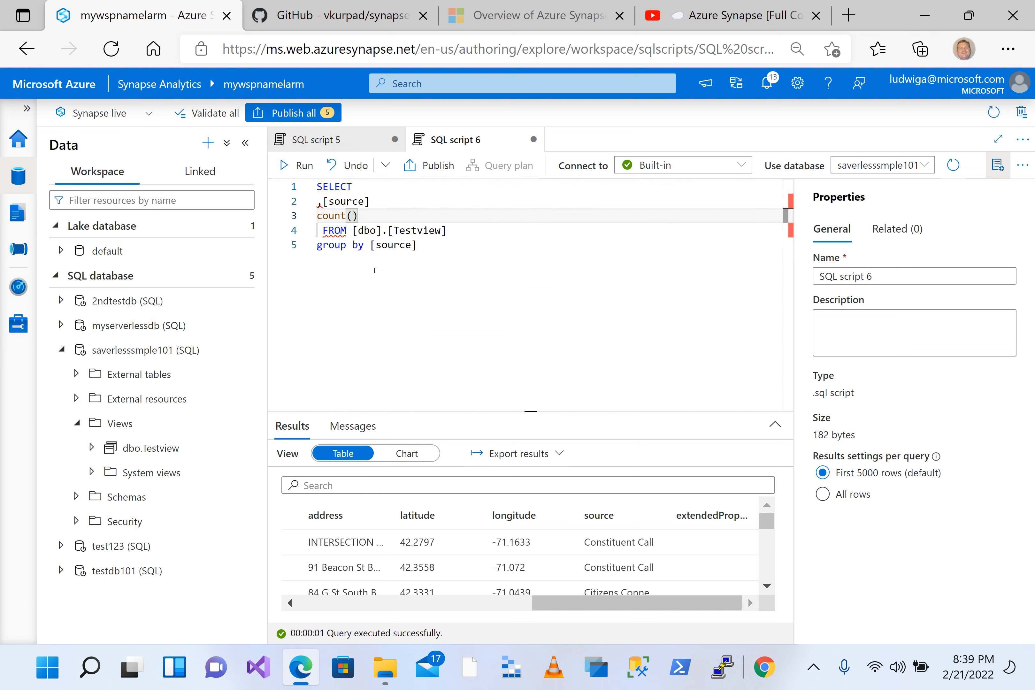
{"action": "type", "text": "*"}
{"action": "key", "text": "Down"}
{"action": "key", "text": "Down"}
{"action": "key", "text": "End"}
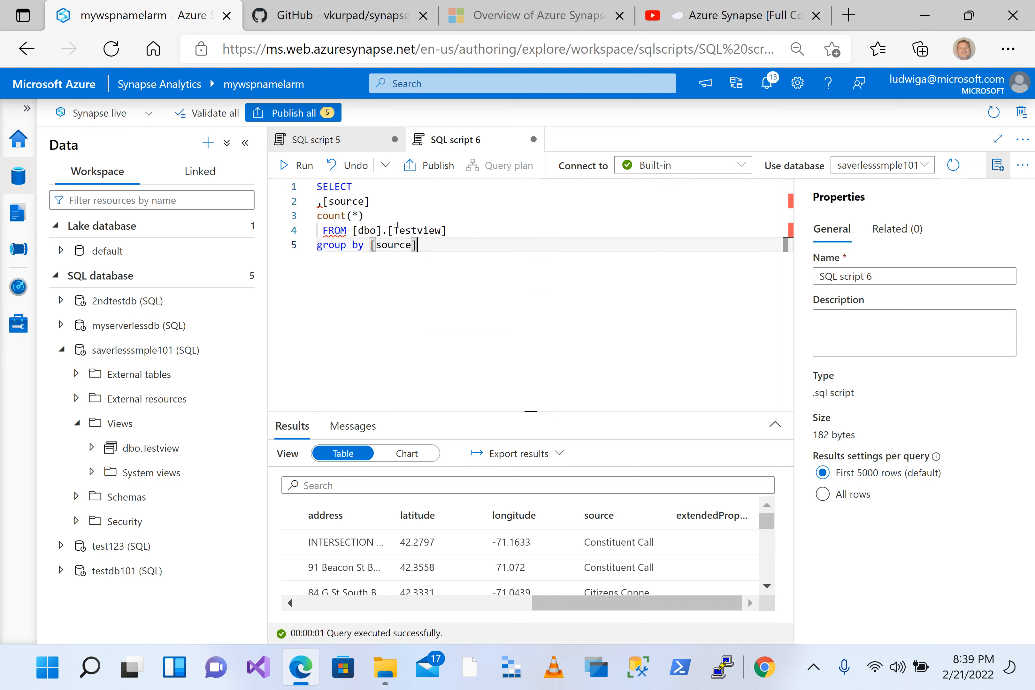
Step: Move the comma in the SELECT list from before [source] to after it
{"action": "left_click", "coordinate": [398, 219]}
{"action": "left_click", "coordinate": [320, 202]}
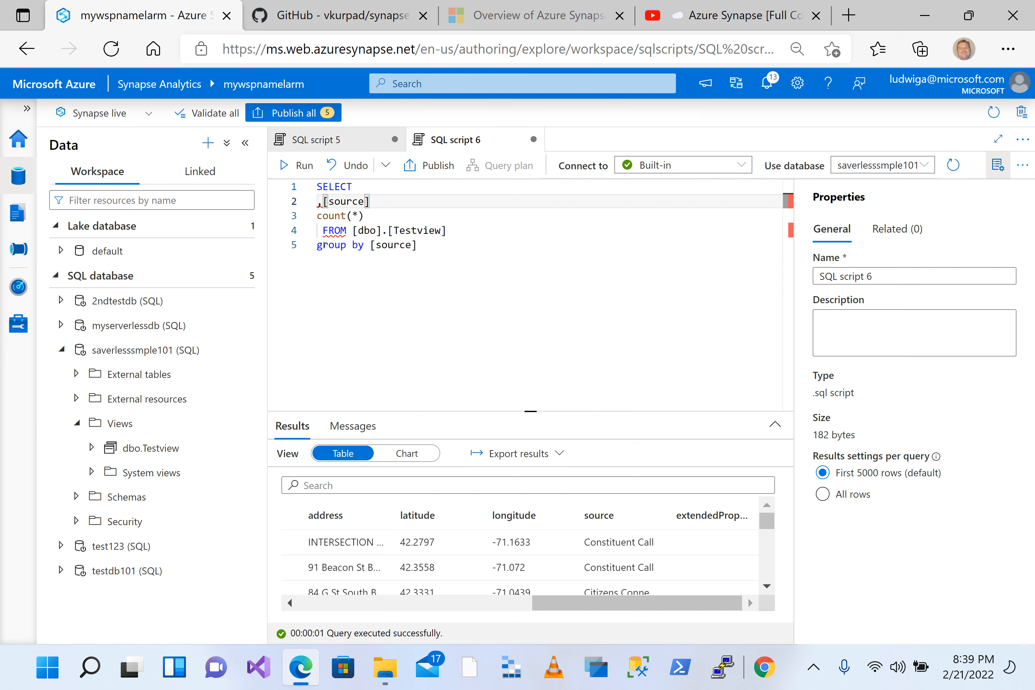
{"action": "key", "text": "Delete"}
{"action": "left_click", "coordinate": [391, 196]}
{"action": "type", "text": ","}
{"action": "left_click", "coordinate": [389, 217]}
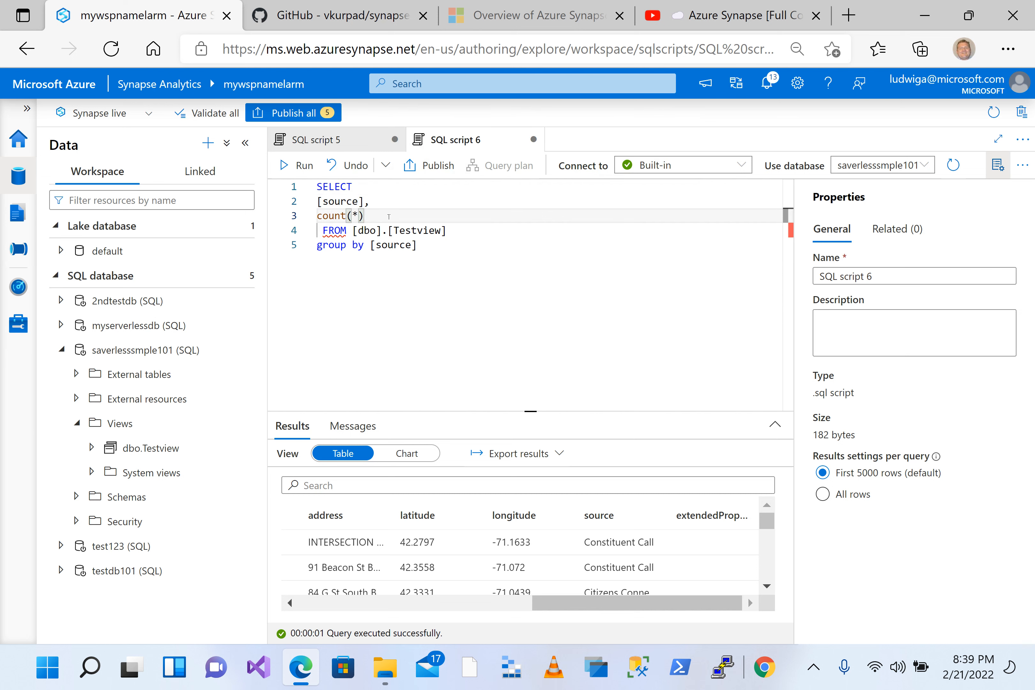
Step: Try to run the whole query grouped by source, and check its results and messages
{"action": "left_click", "coordinate": [353, 187]}
{"action": "left_click_drag", "start_coordinate": [417, 245], "coordinate": [292, 186]}
{"action": "left_click", "coordinate": [297, 165]}
{"action": "left_click", "coordinate": [296, 165]}
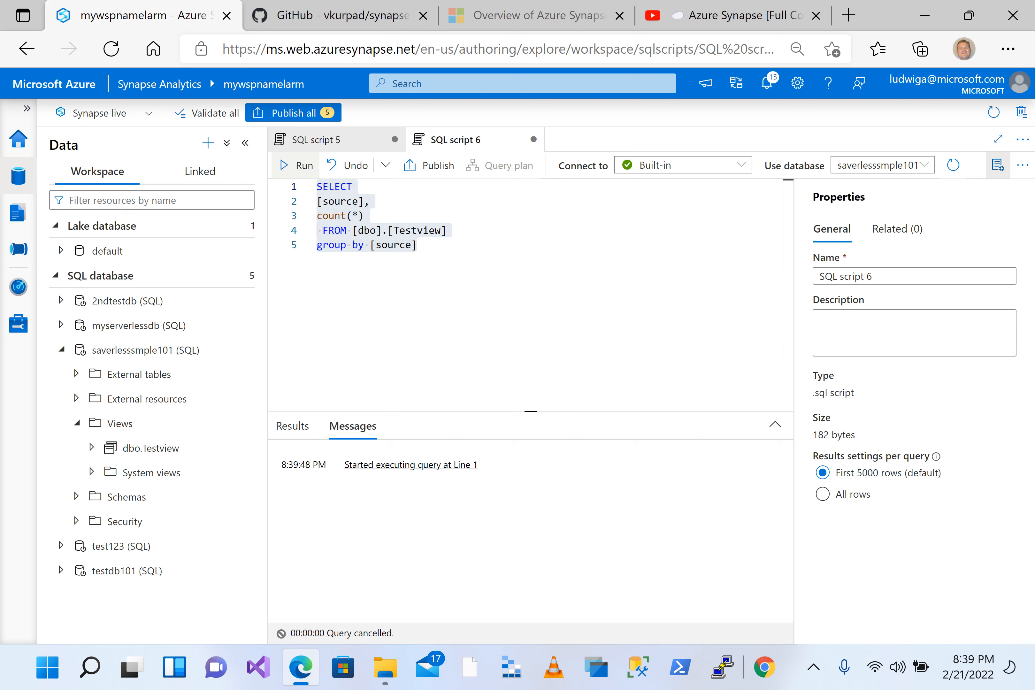
{"action": "left_click", "coordinate": [437, 288]}
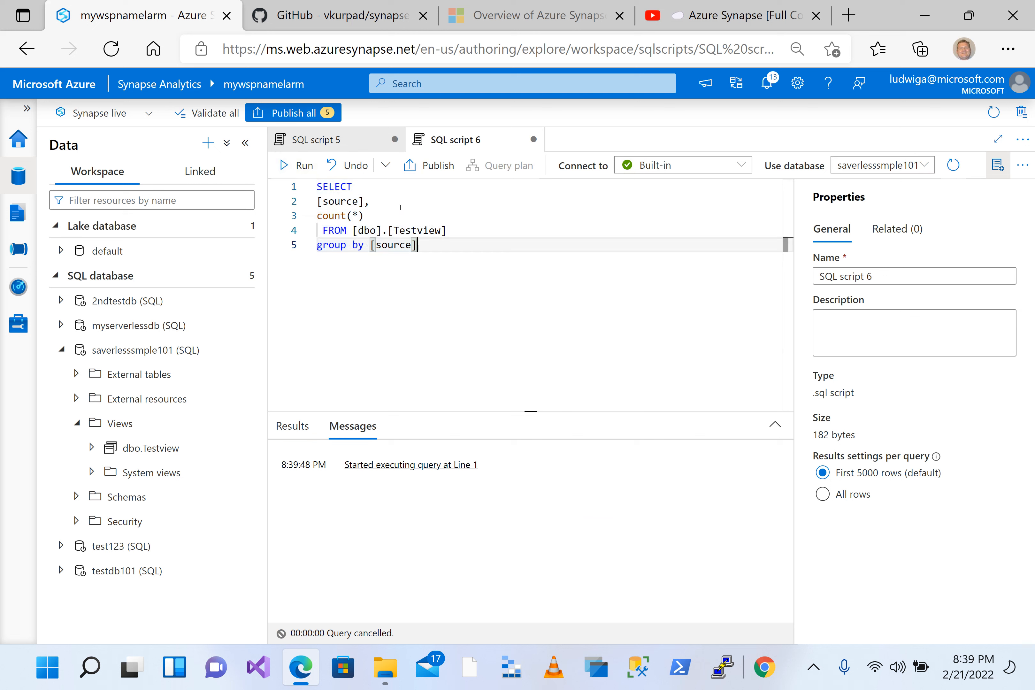
{"action": "left_click", "coordinate": [382, 220]}
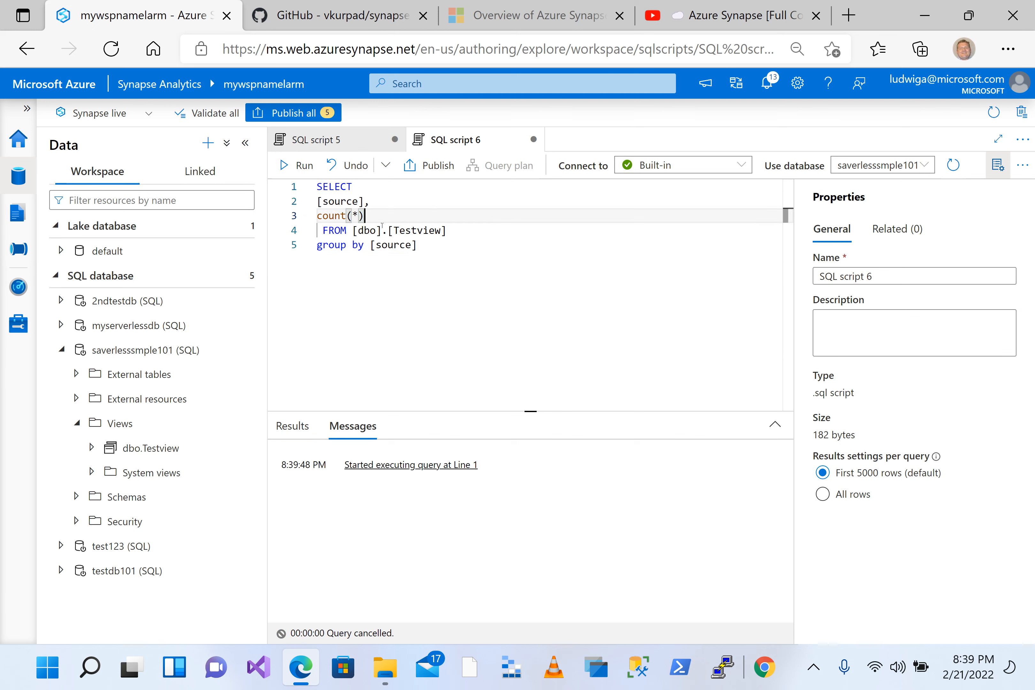
{"action": "left_click", "coordinate": [426, 256]}
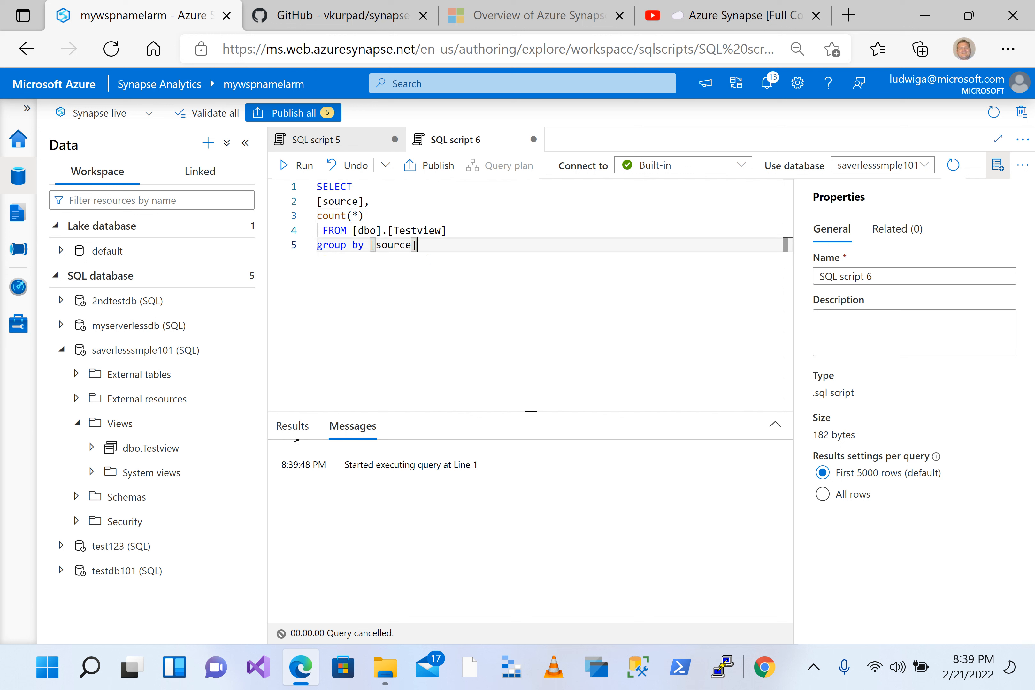
{"action": "left_click", "coordinate": [292, 426]}
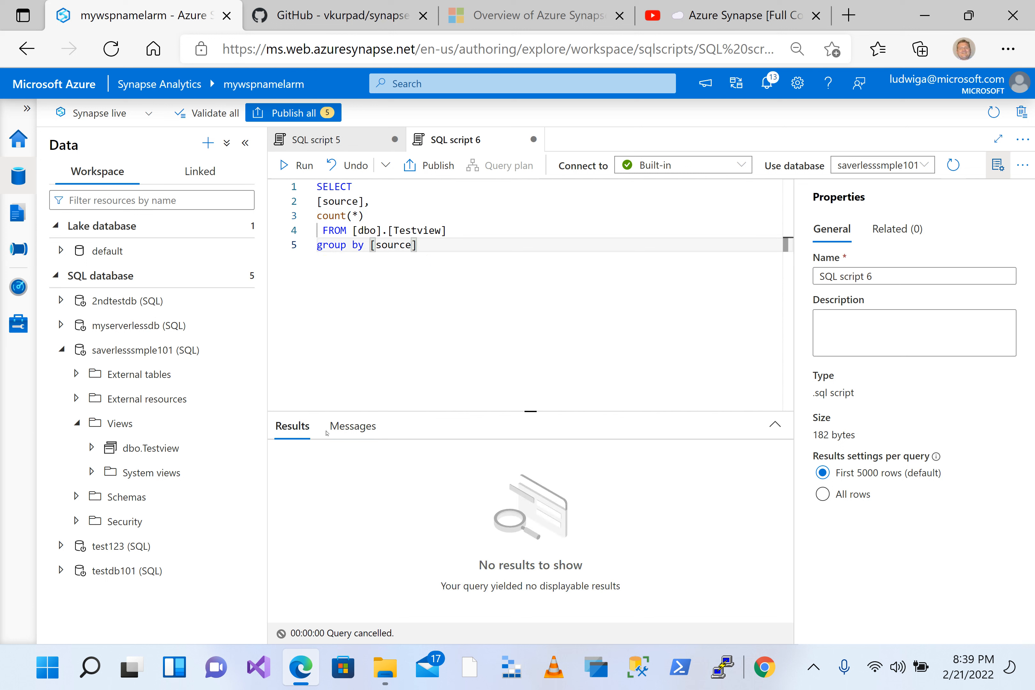
{"action": "left_click", "coordinate": [343, 427]}
Step: Run the complete query grouped by source and examine the record count for each source
{"action": "left_click_drag", "start_coordinate": [496, 274], "coordinate": [282, 165]}
{"action": "left_click", "coordinate": [282, 164]}
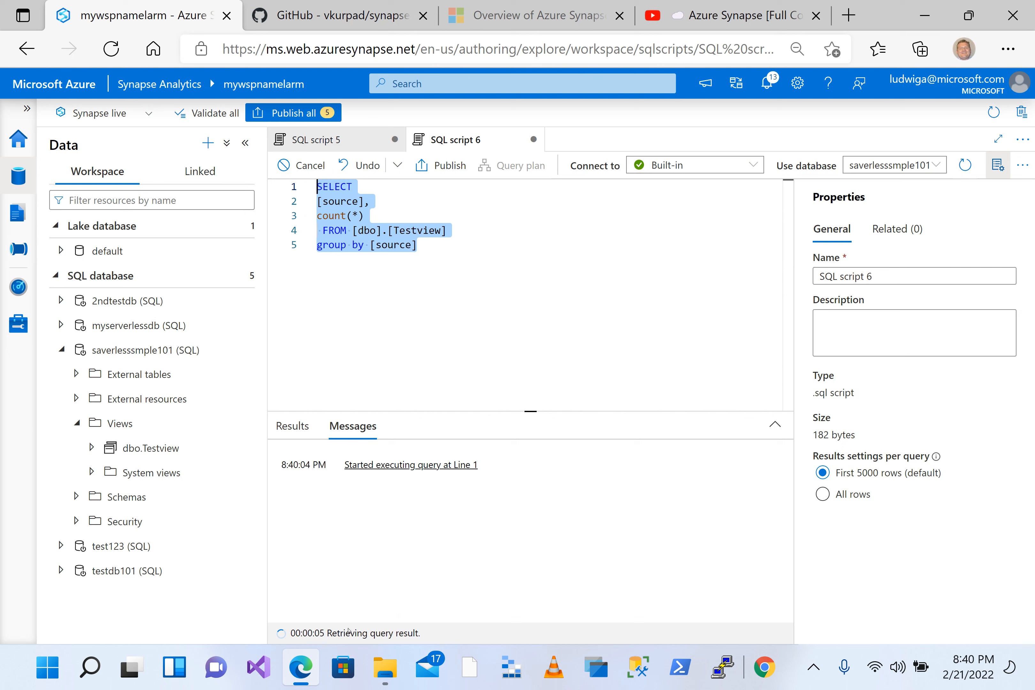
{"action": "scroll", "coordinate": [342, 572], "scroll_direction": "down", "scroll_amount": 1}
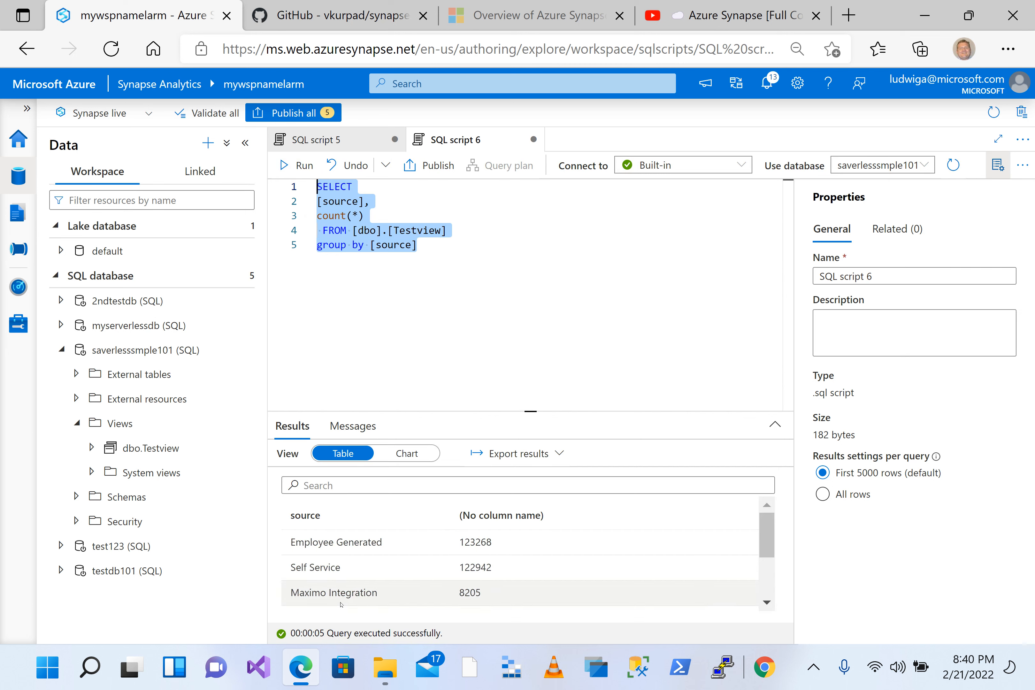
{"action": "scroll", "coordinate": [362, 575], "scroll_direction": "down", "scroll_amount": 3}
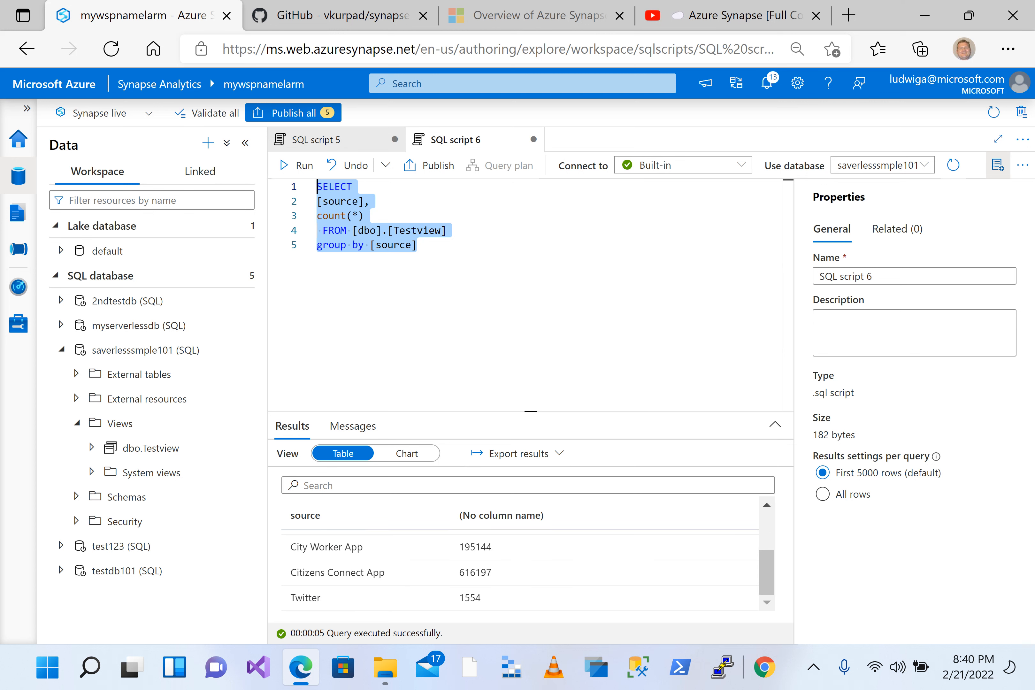
{"action": "scroll", "coordinate": [362, 575], "scroll_direction": "up", "scroll_amount": 2}
{"action": "scroll", "coordinate": [362, 575], "scroll_direction": "up", "scroll_amount": 2}
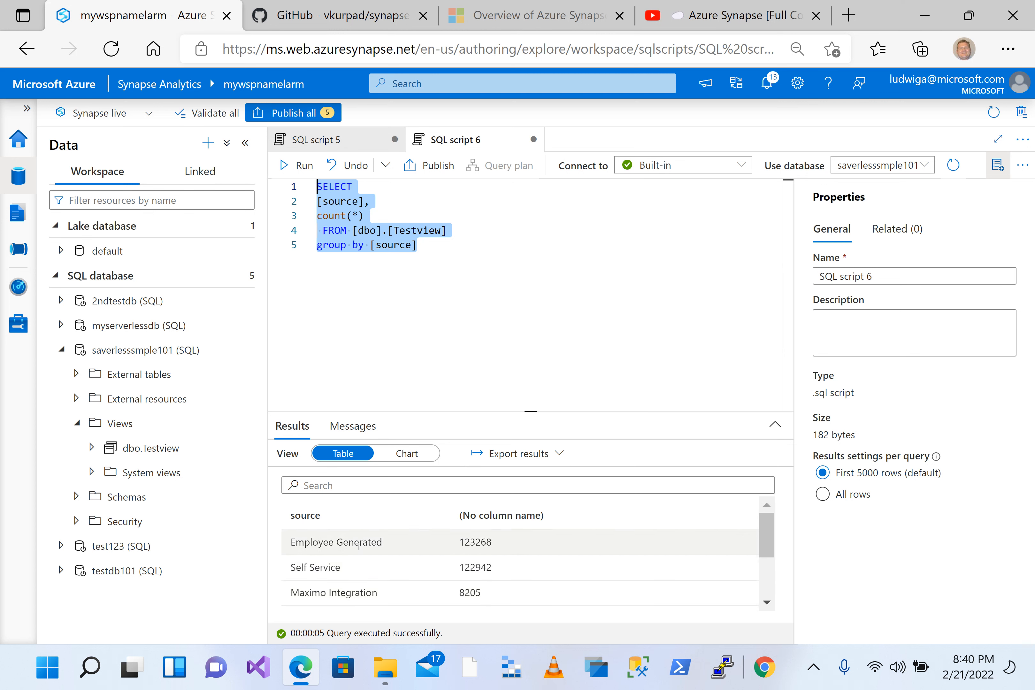
{"action": "left_click", "coordinate": [427, 562]}
{"action": "scroll", "coordinate": [373, 570], "scroll_direction": "down", "scroll_amount": 2}
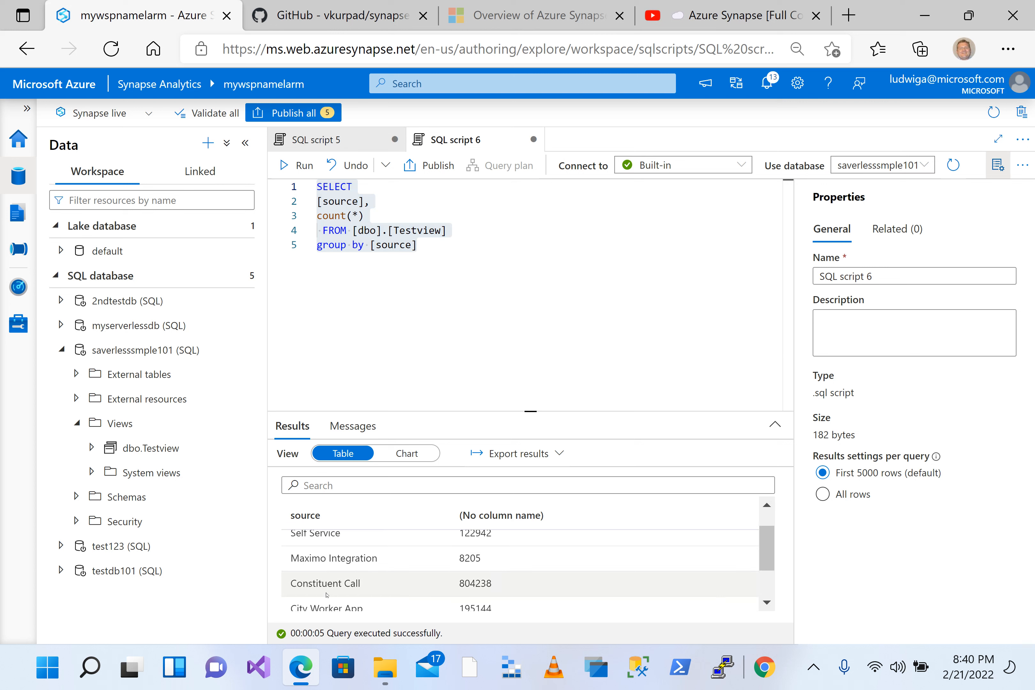
Step: Duplicate the grouped query below the original, separated by blank lines
{"action": "left_click", "coordinate": [450, 275]}
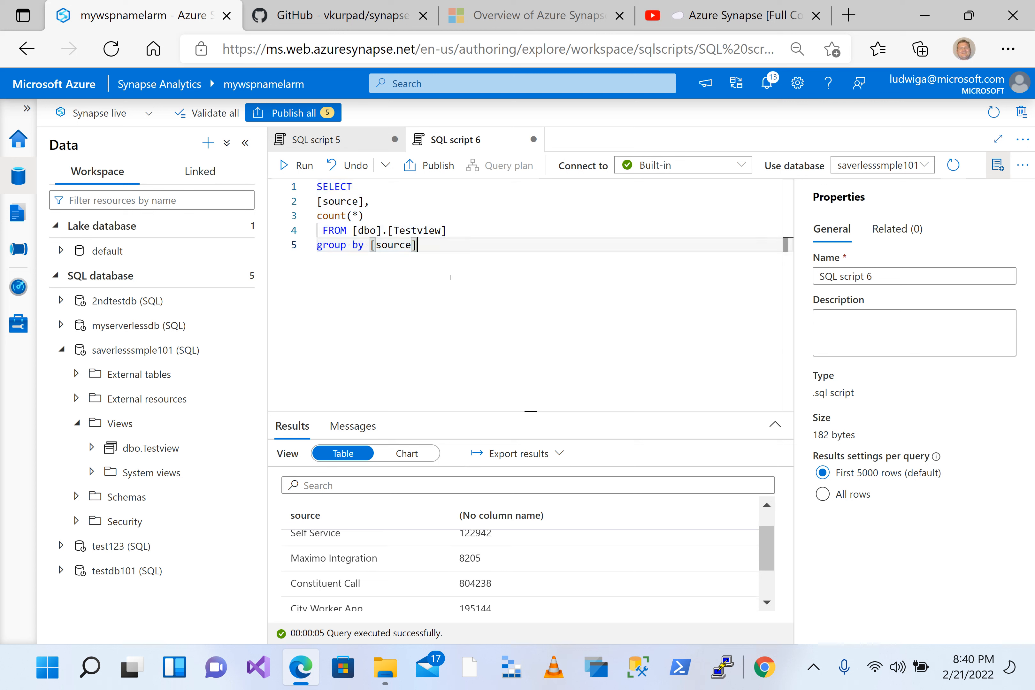
{"action": "left_click", "coordinate": [438, 195]}
{"action": "left_click_drag", "start_coordinate": [478, 251], "coordinate": [315, 187]}
{"action": "key", "text": "ctrl+c"}
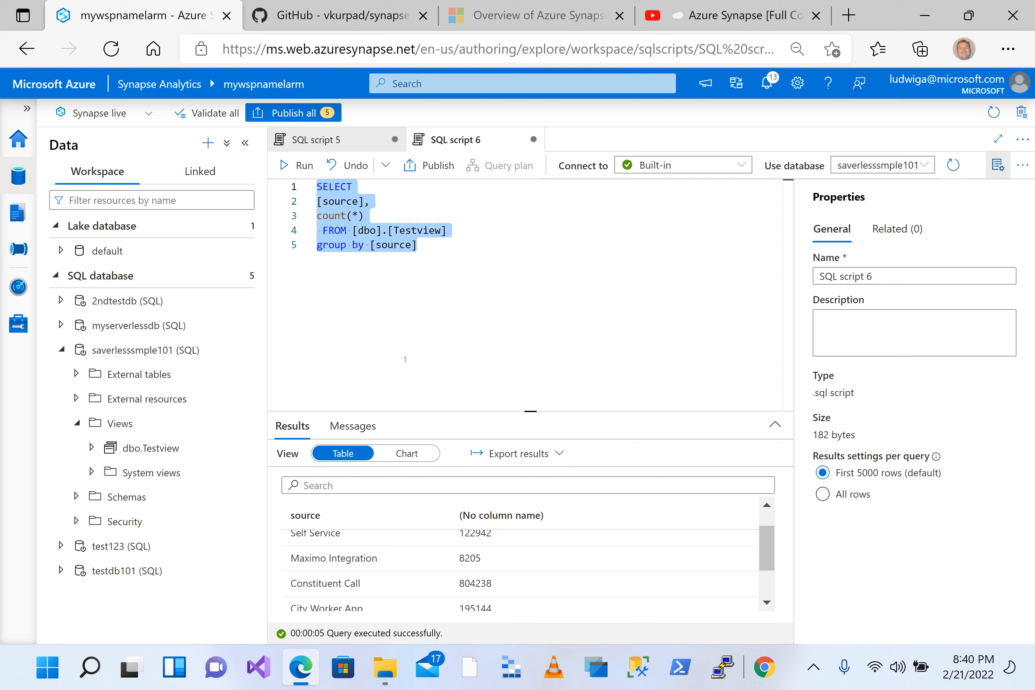
{"action": "left_click", "coordinate": [439, 308]}
{"action": "key", "text": "Return"}
{"action": "key", "text": "Return"}
{"action": "key", "text": "Return"}
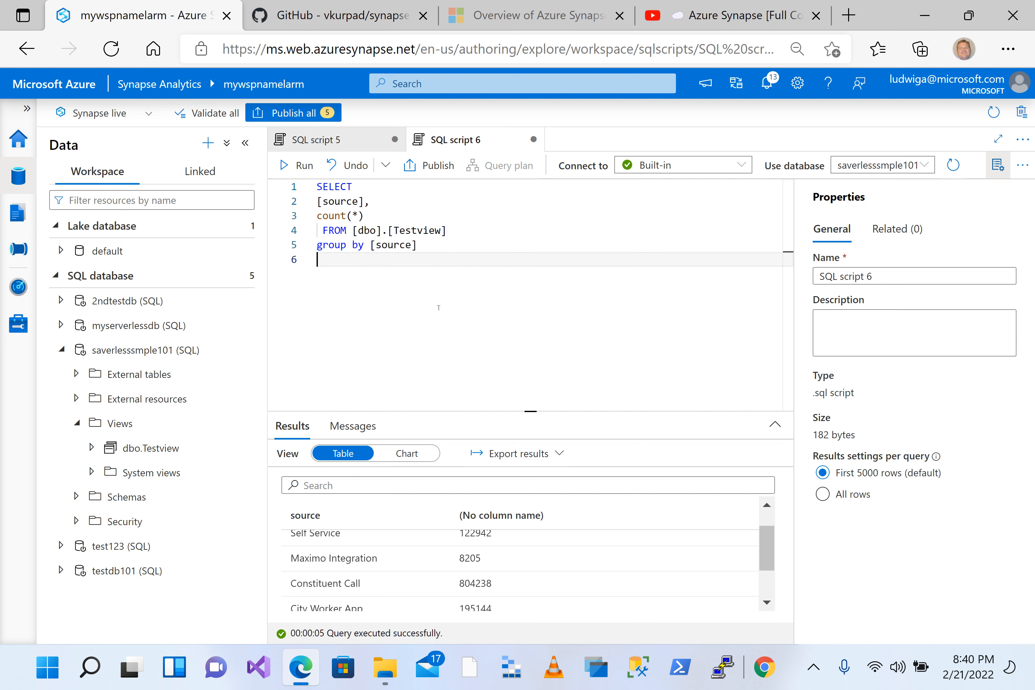
{"action": "key", "text": "ctrl+v"}
Step: Remove the [source] column and the group by clause from the duplicated query
{"action": "key", "text": "Up"}
{"action": "key", "text": "Up"}
{"action": "key", "text": "Up"}
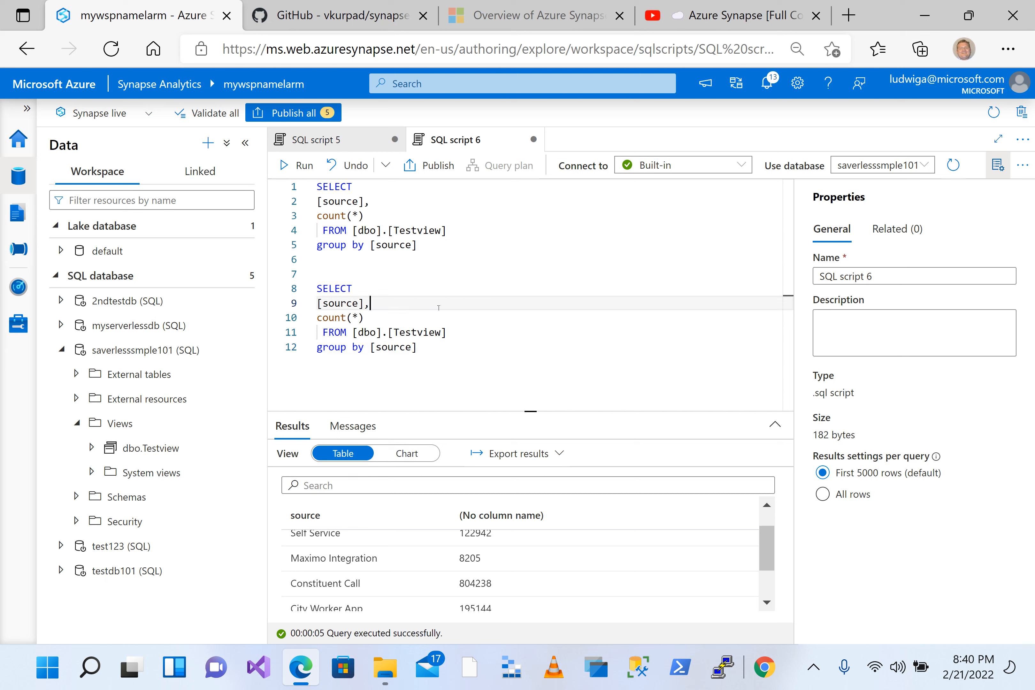
{"action": "key", "text": "shift+Home"}
{"action": "key", "text": "Delete"}
{"action": "key", "text": "Delete"}
{"action": "left_click", "coordinate": [440, 328]}
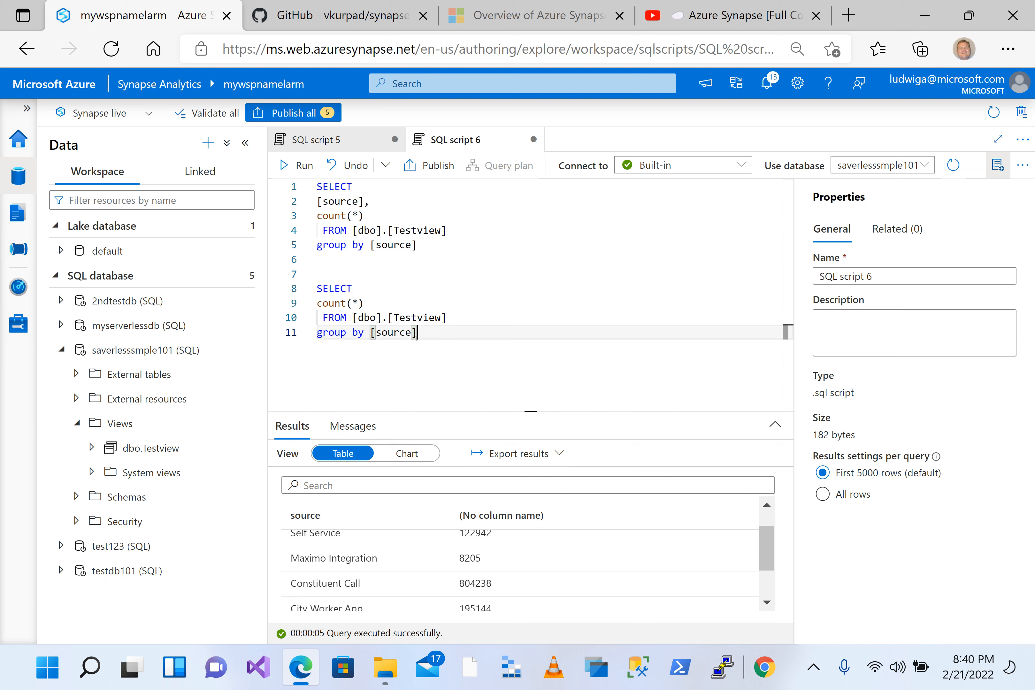
{"action": "key", "text": "shift+Home"}
{"action": "key", "text": "Delete"}
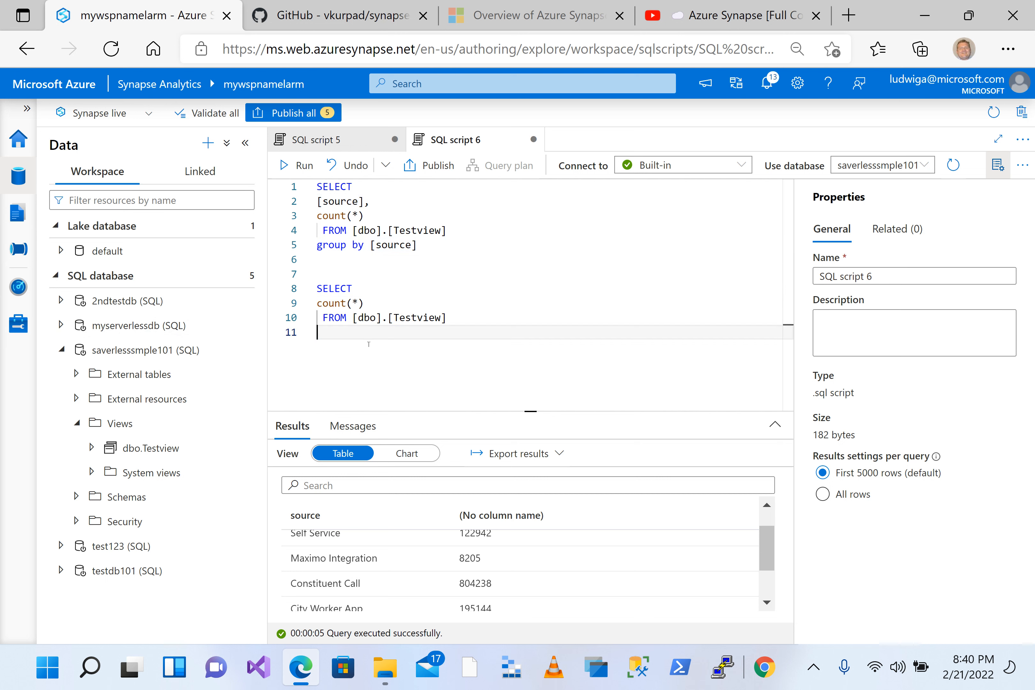
Step: Run only the second query to count all rows of dbo.Testview
{"action": "left_click", "coordinate": [312, 277], "text": "shift"}
{"action": "left_click", "coordinate": [297, 165]}
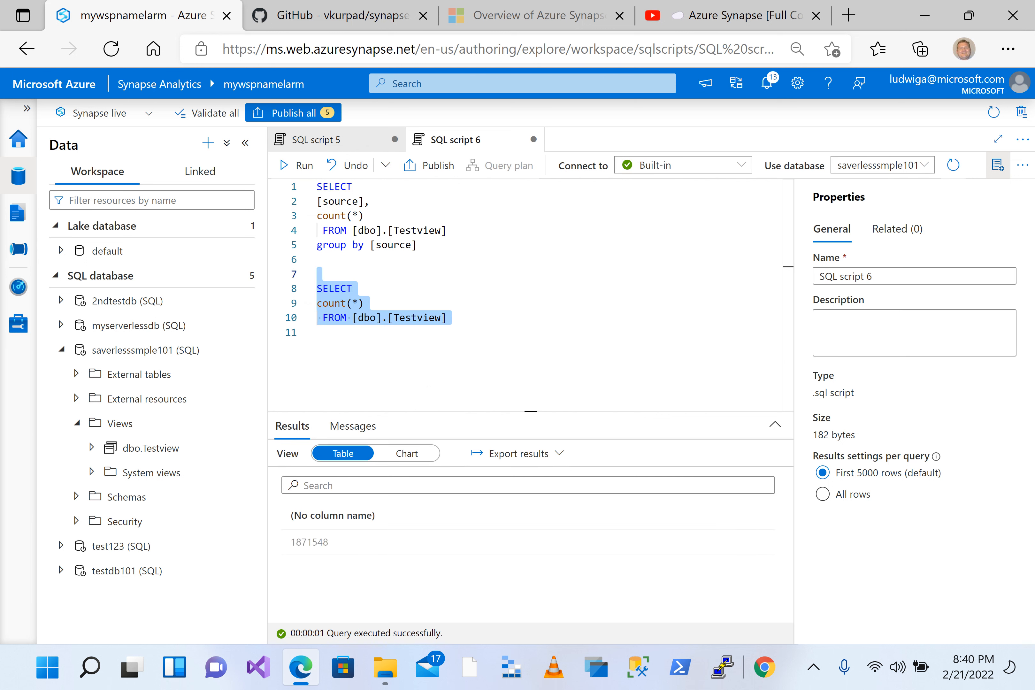
{"action": "left_click", "coordinate": [321, 543]}
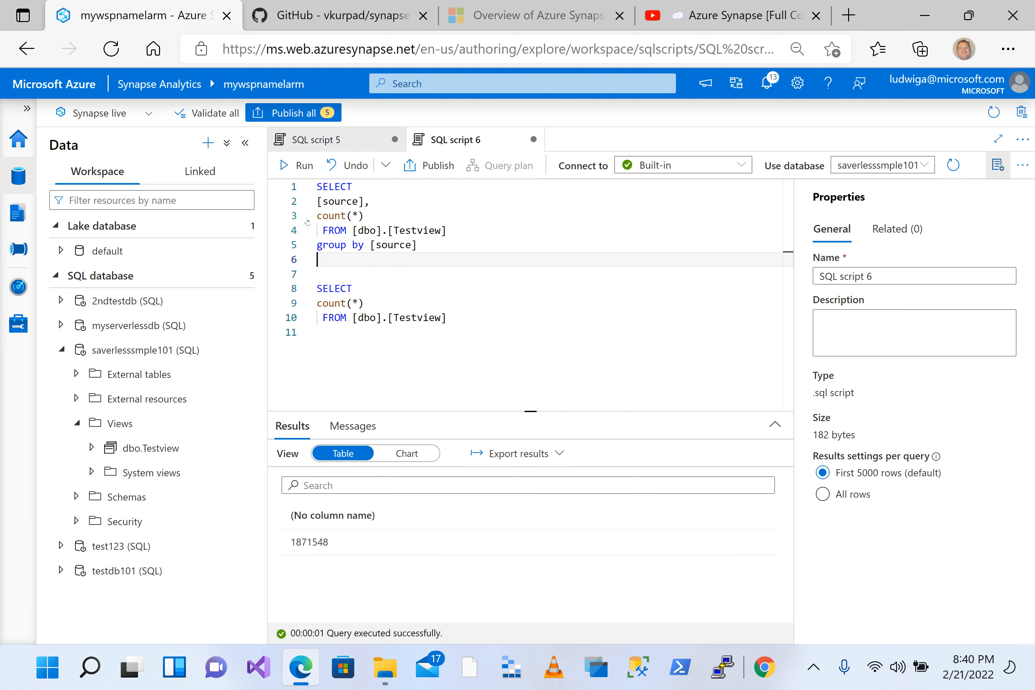
Step: Run only the first query to count the rows of dbo.Testview for each source
{"action": "left_click_drag", "start_coordinate": [319, 259], "coordinate": [285, 167]}
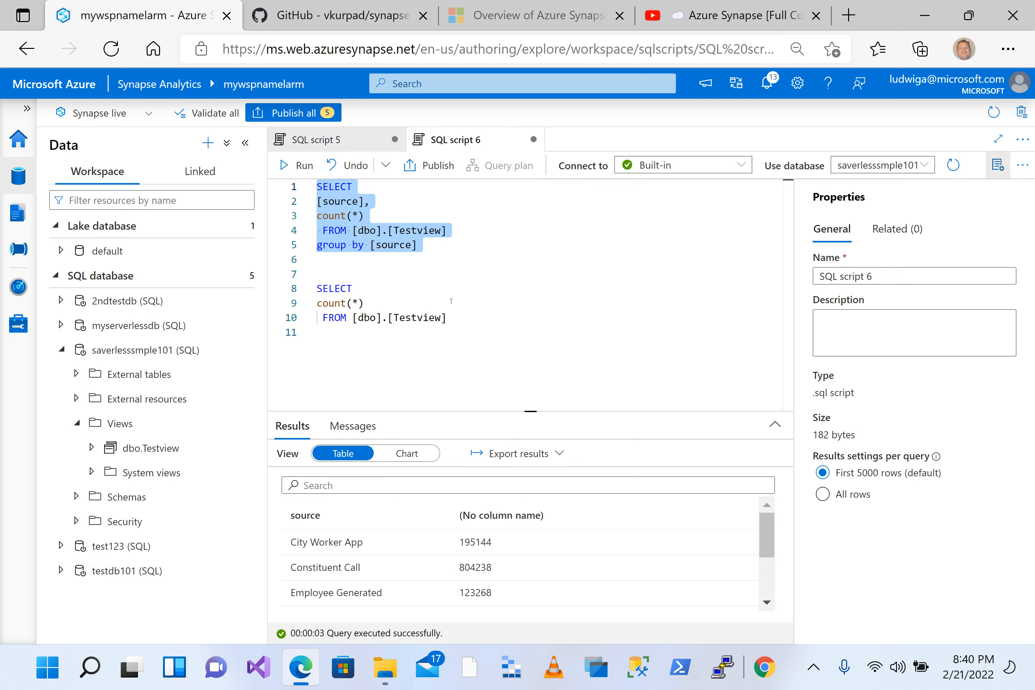
{"action": "left_click", "coordinate": [439, 269]}
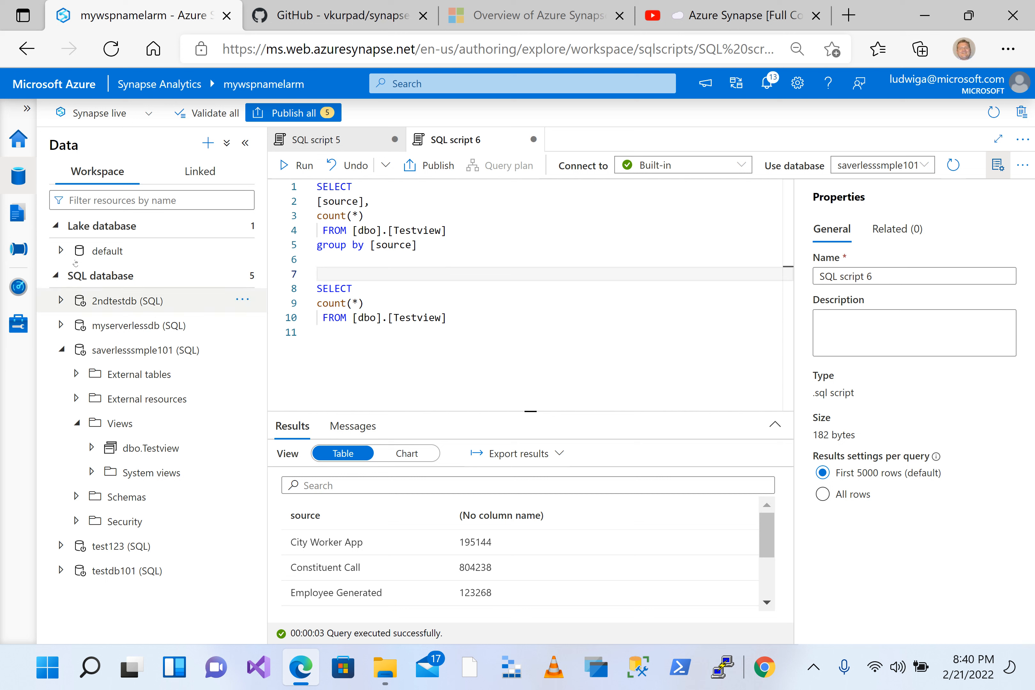
{"action": "left_click", "coordinate": [357, 261]}
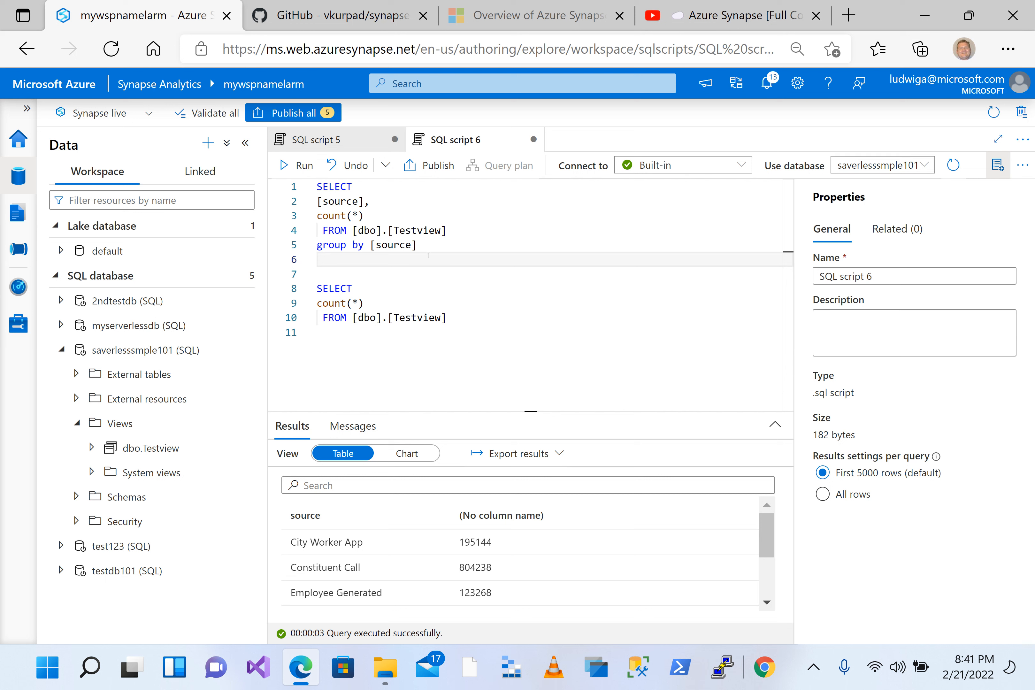
Step: Add another blank line between the grouped count query and the total count query
{"action": "key", "text": "shift+Up"}
{"action": "key", "text": "shift+Up"}
{"action": "key", "text": "shift+Up"}
{"action": "key", "text": "shift+Up"}
{"action": "key", "text": "shift+Up"}
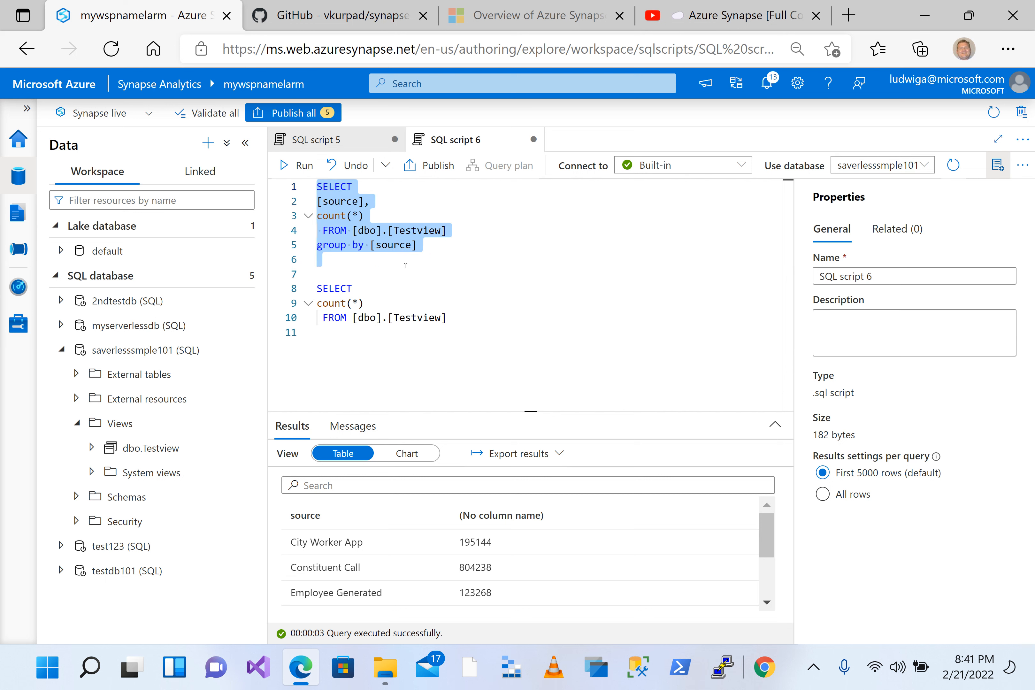
{"action": "left_click", "coordinate": [387, 266]}
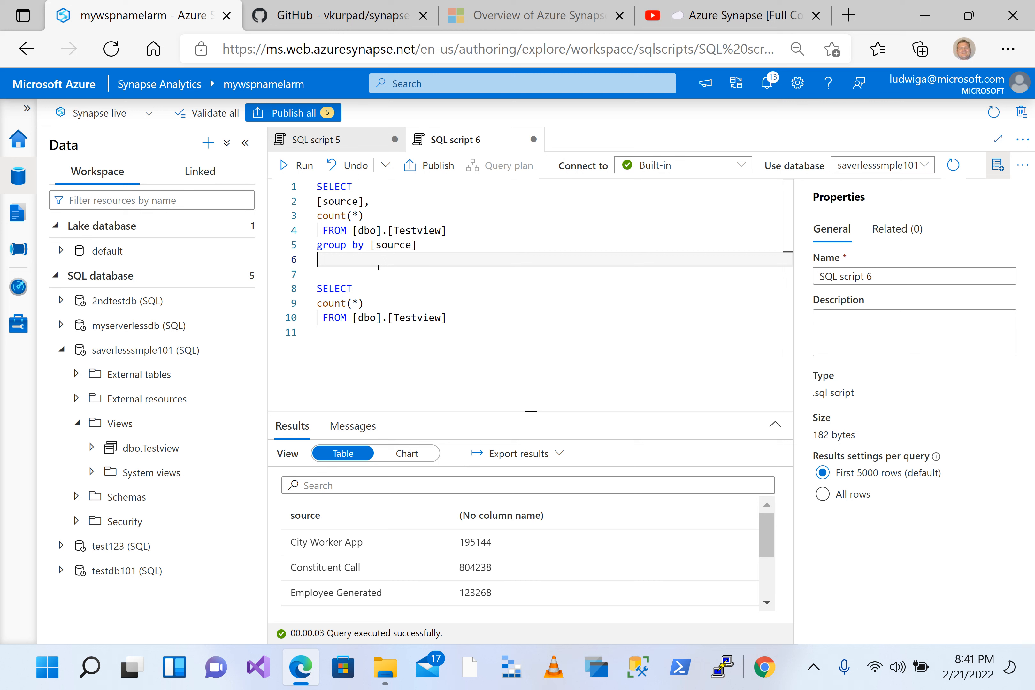
{"action": "key", "text": "Return"}
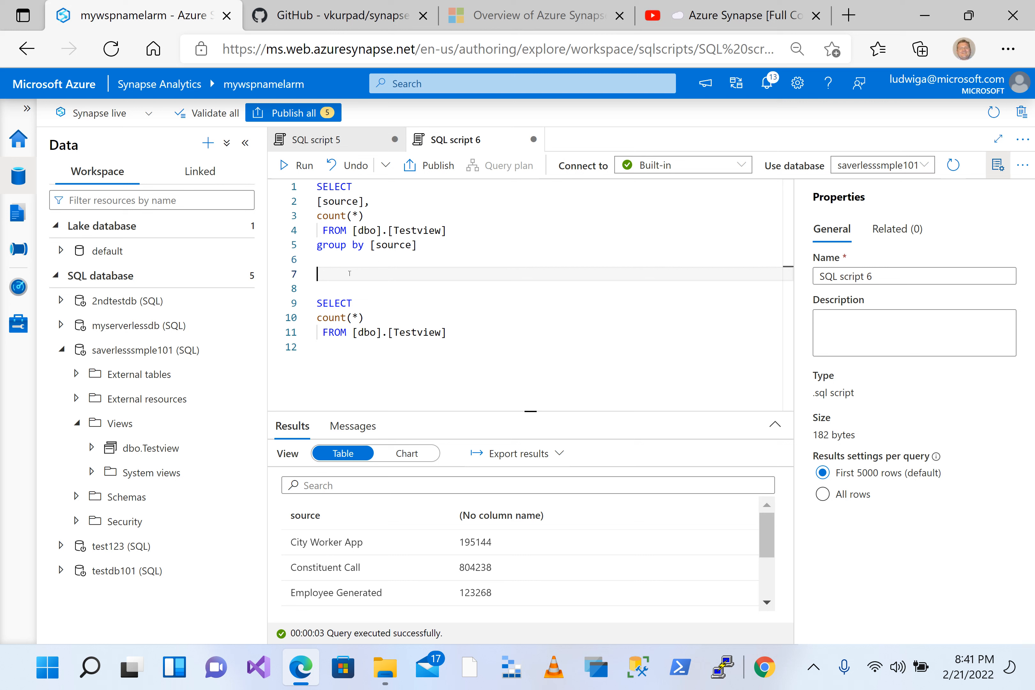
Step: Review the execution messages of the grouped query and return to its results table
{"action": "left_click", "coordinate": [345, 429]}
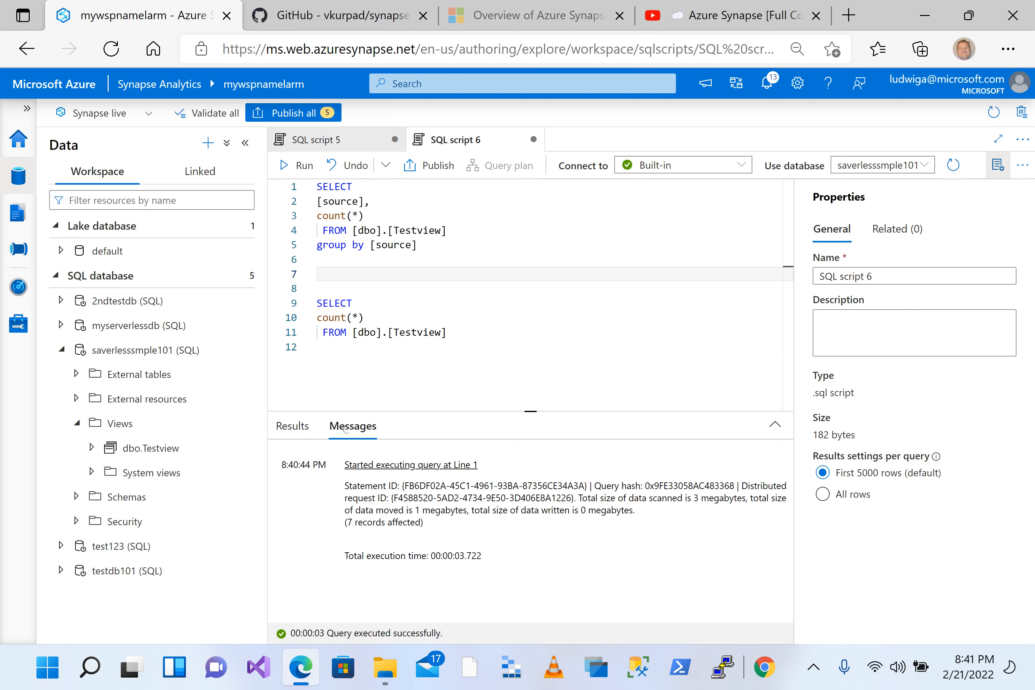
{"action": "left_click", "coordinate": [305, 428]}
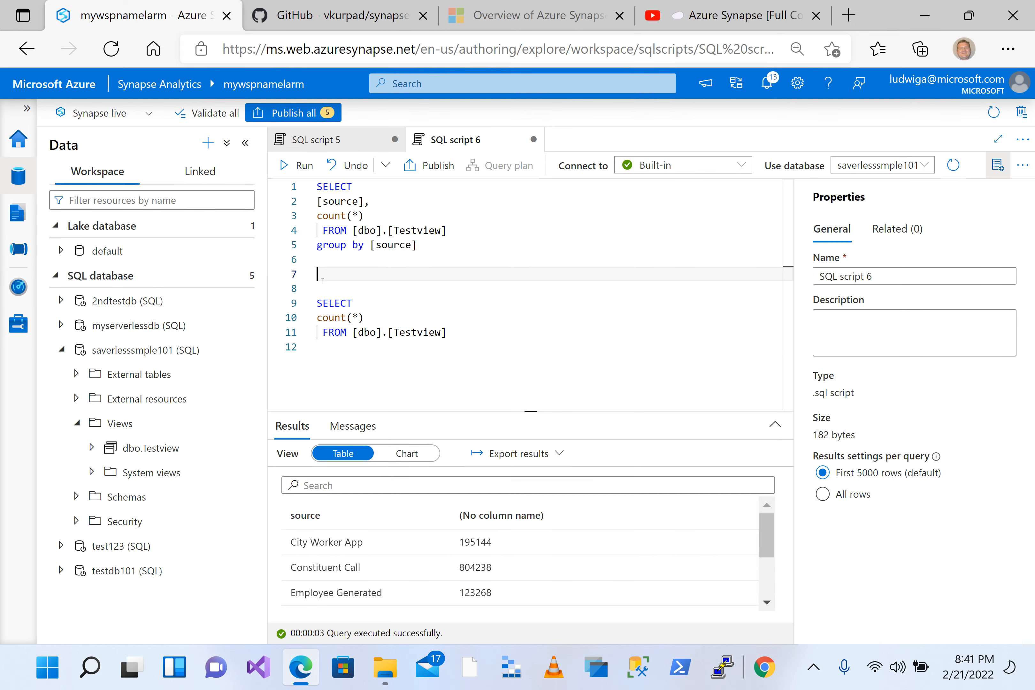
Step: Open the monitoring list of SQL requests and widen the Request content column to read the query texts
{"action": "left_click", "coordinate": [12, 285]}
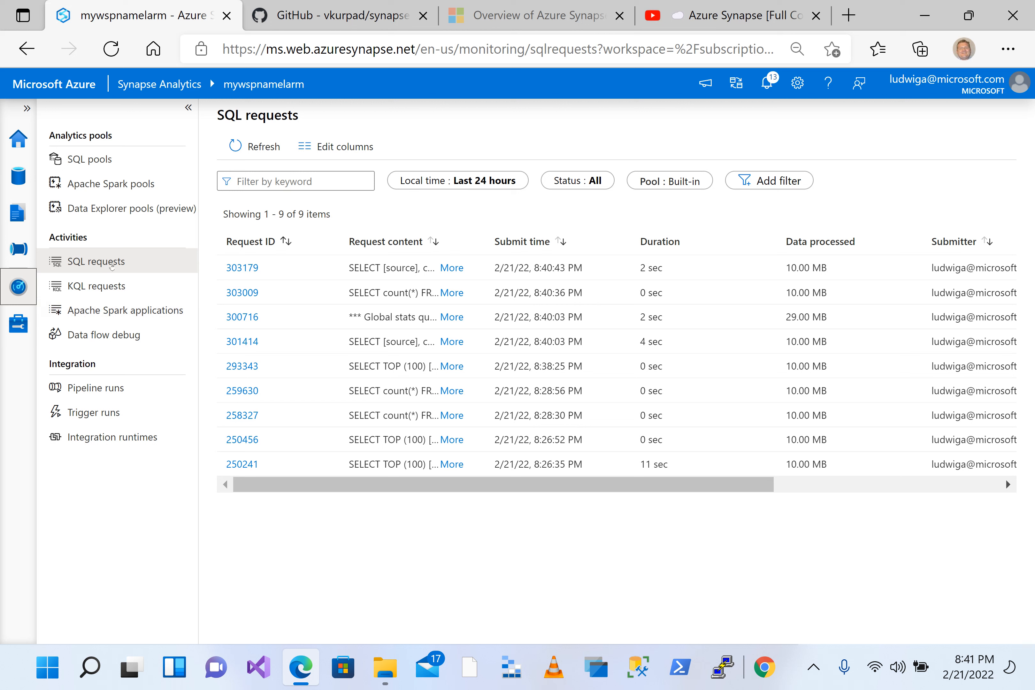
{"action": "left_click", "coordinate": [112, 263]}
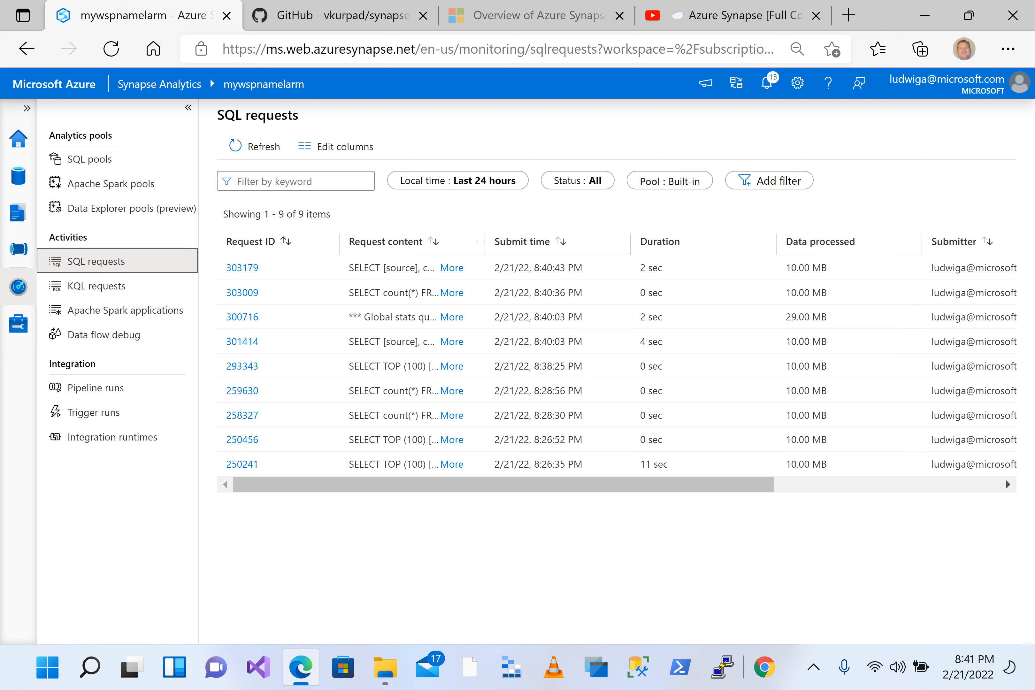
{"action": "mouse_move", "coordinate": [502, 487]}
{"action": "left_mouse_down"}
{"action": "mouse_move", "coordinate": [641, 482]}
{"action": "mouse_move", "coordinate": [489, 483]}
{"action": "left_mouse_up"}
{"action": "left_click_drag", "start_coordinate": [485, 242], "coordinate": [575, 242]}
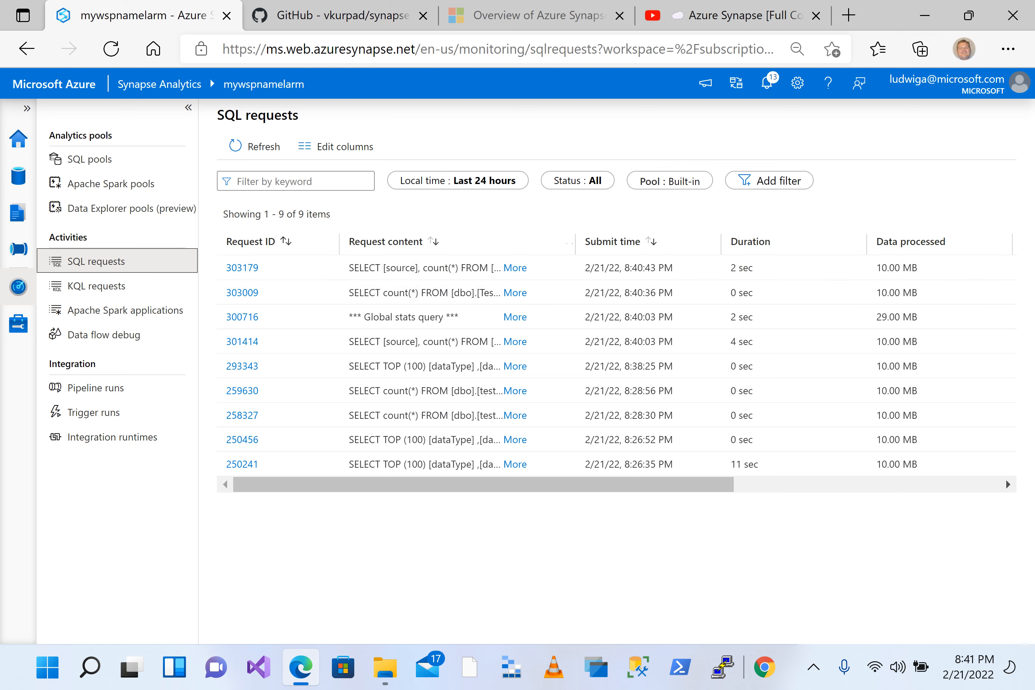
{"action": "left_click_drag", "start_coordinate": [572, 242], "coordinate": [699, 243]}
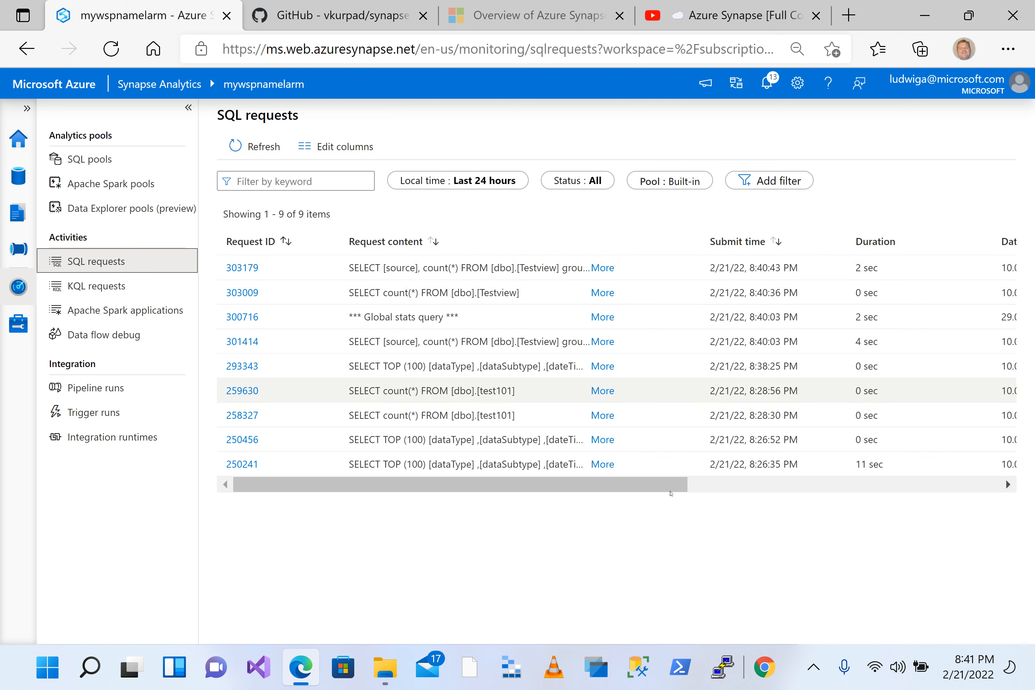
Step: Examine the submit time, duration, data processed and submitter of the listed SQL requests
{"action": "left_click_drag", "start_coordinate": [616, 489], "coordinate": [690, 489]}
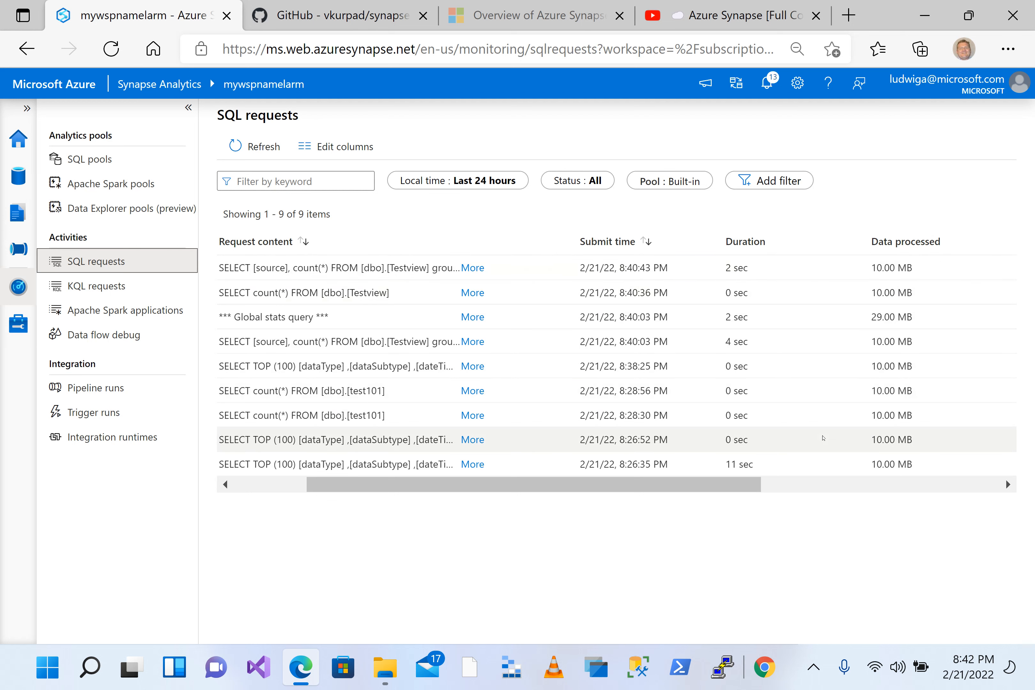
{"action": "left_click_drag", "start_coordinate": [526, 485], "coordinate": [453, 491]}
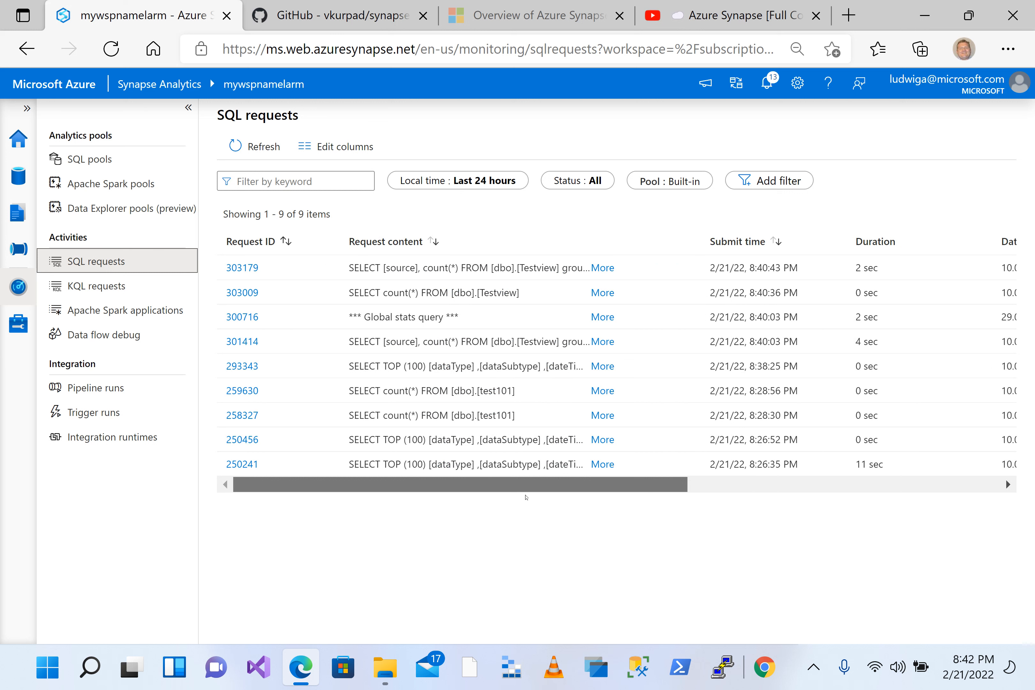
{"action": "left_click_drag", "start_coordinate": [545, 494], "coordinate": [691, 502]}
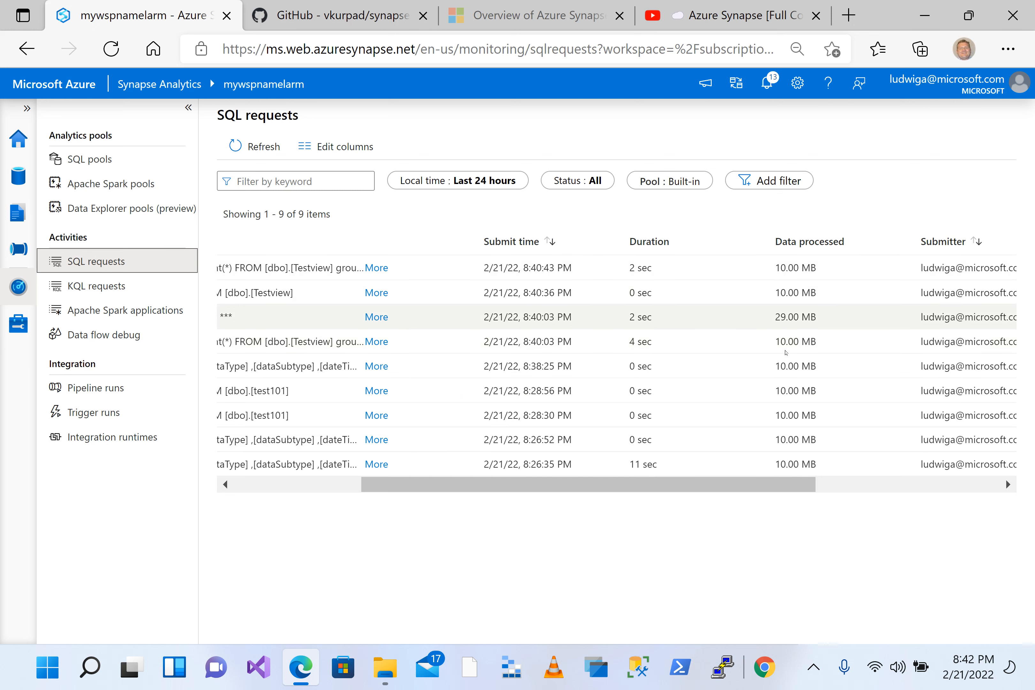
{"action": "left_click_drag", "start_coordinate": [739, 486], "coordinate": [561, 487]}
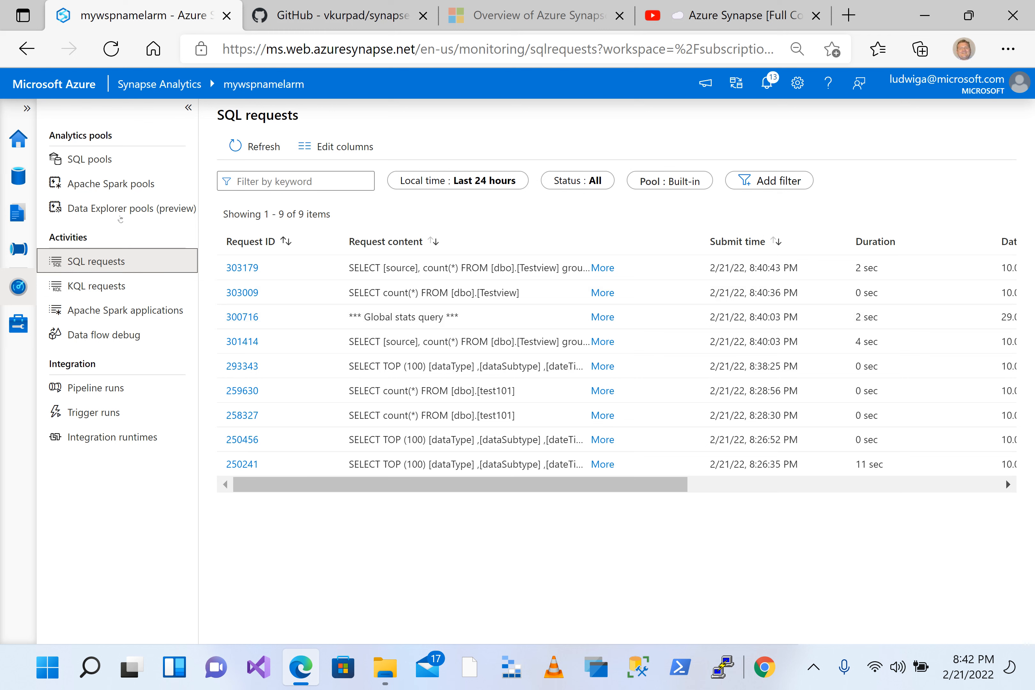
Step: Return to SQL script 6 in the Data hub and collapse the saverlesssmple101 database
{"action": "left_click", "coordinate": [29, 178]}
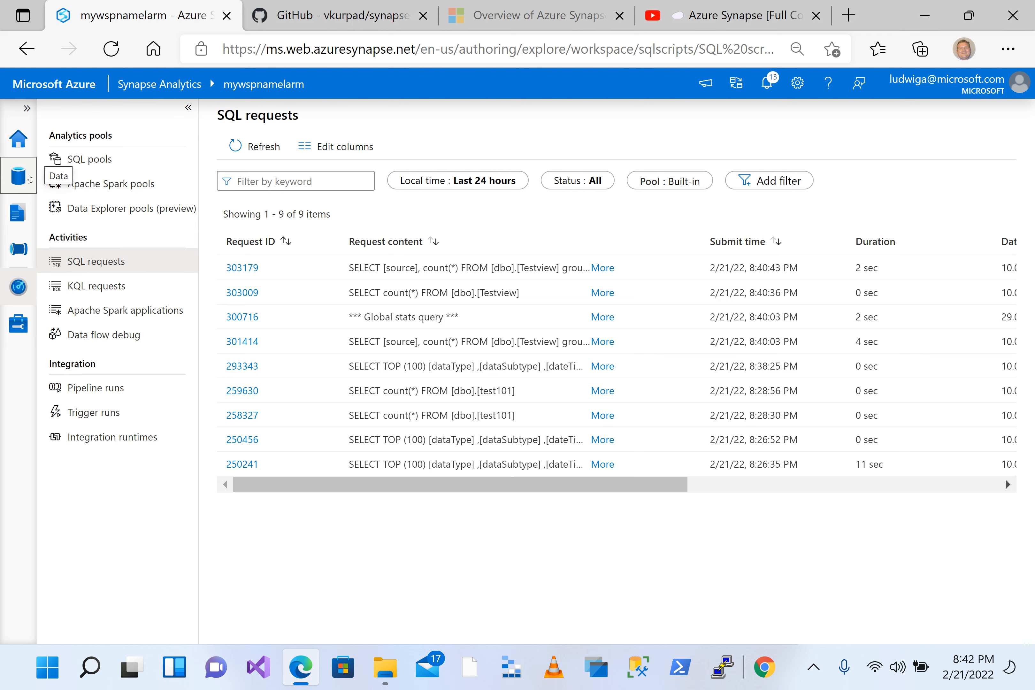
{"action": "left_click", "coordinate": [408, 275]}
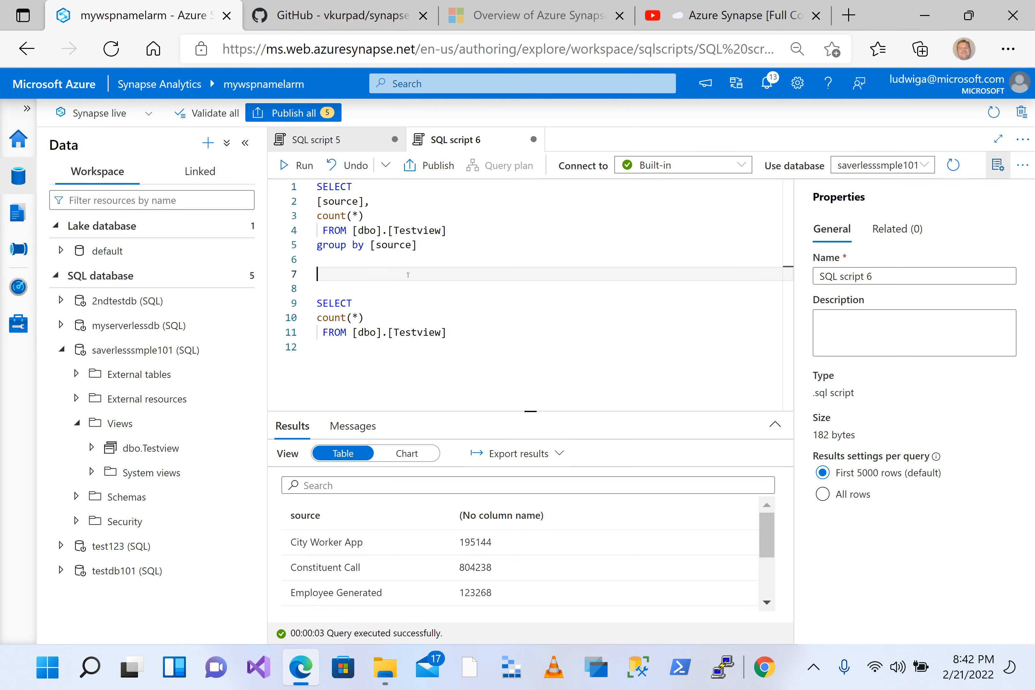
{"action": "left_click", "coordinate": [59, 352]}
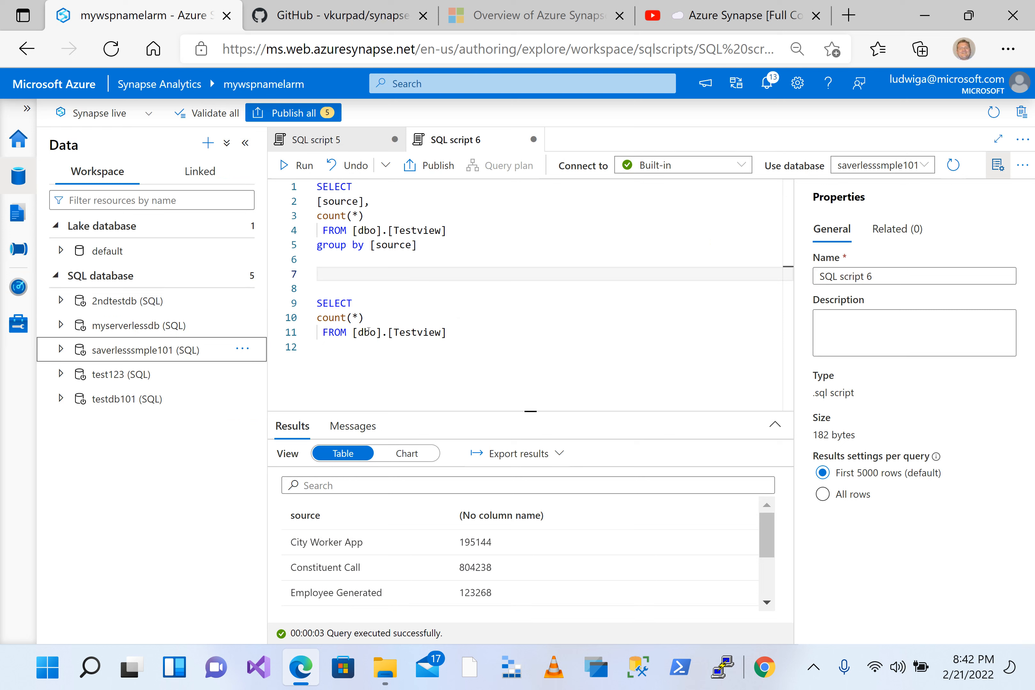
{"action": "left_click", "coordinate": [374, 283]}
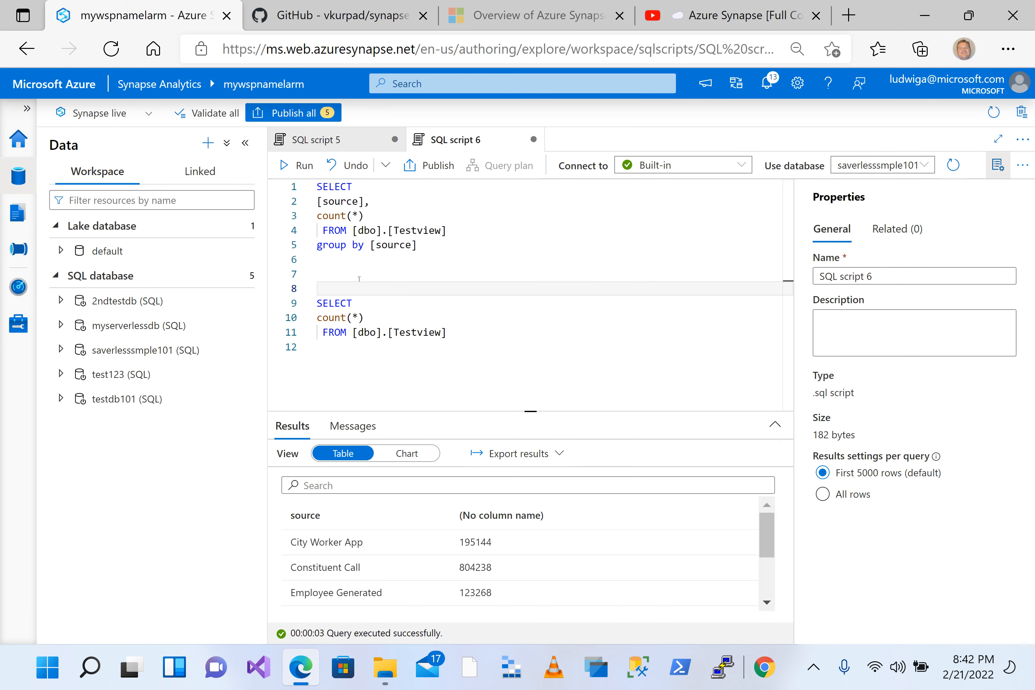
{"action": "left_click", "coordinate": [359, 278]}
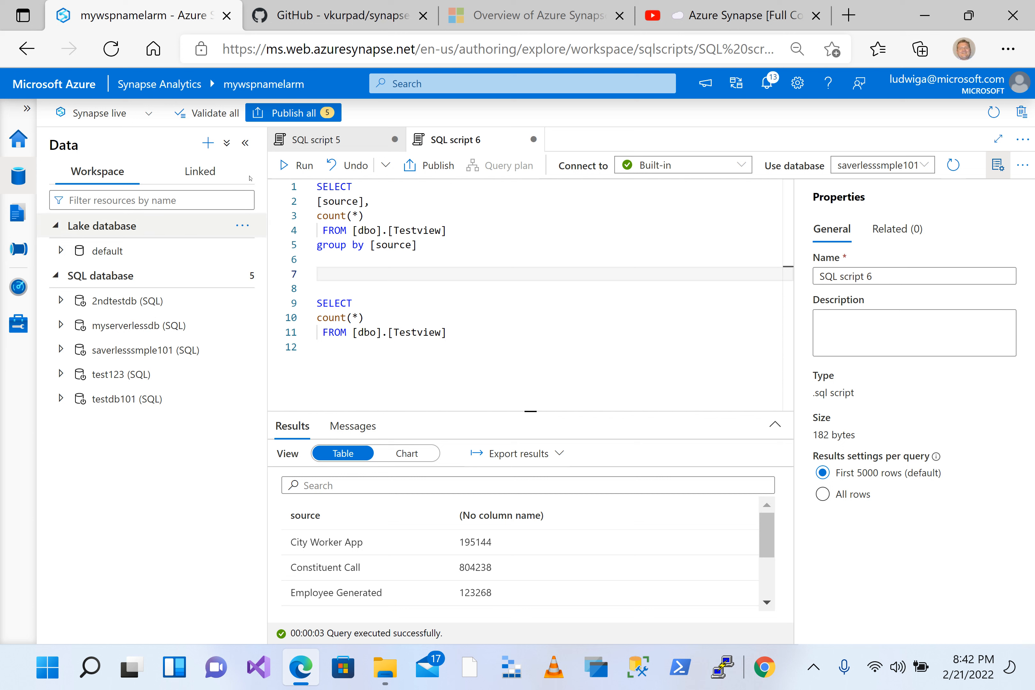
Step: Browse the linked Azure Data Lake Storage Gen2 account mywspnamelarm to the test123 folder in its root container
{"action": "left_click", "coordinate": [196, 177]}
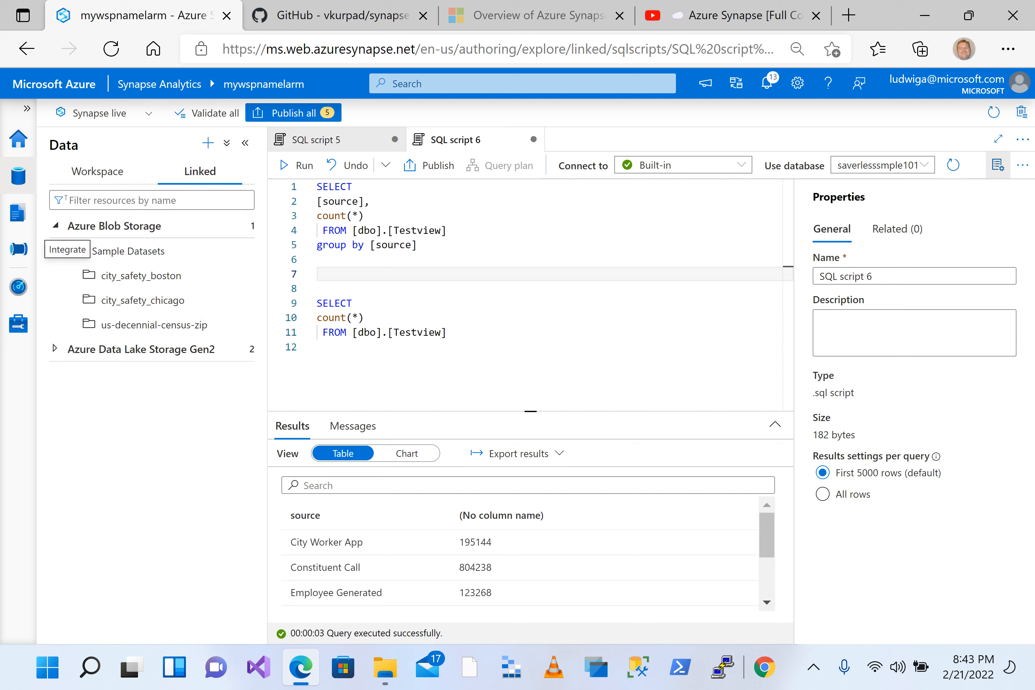
{"action": "left_click", "coordinate": [115, 179]}
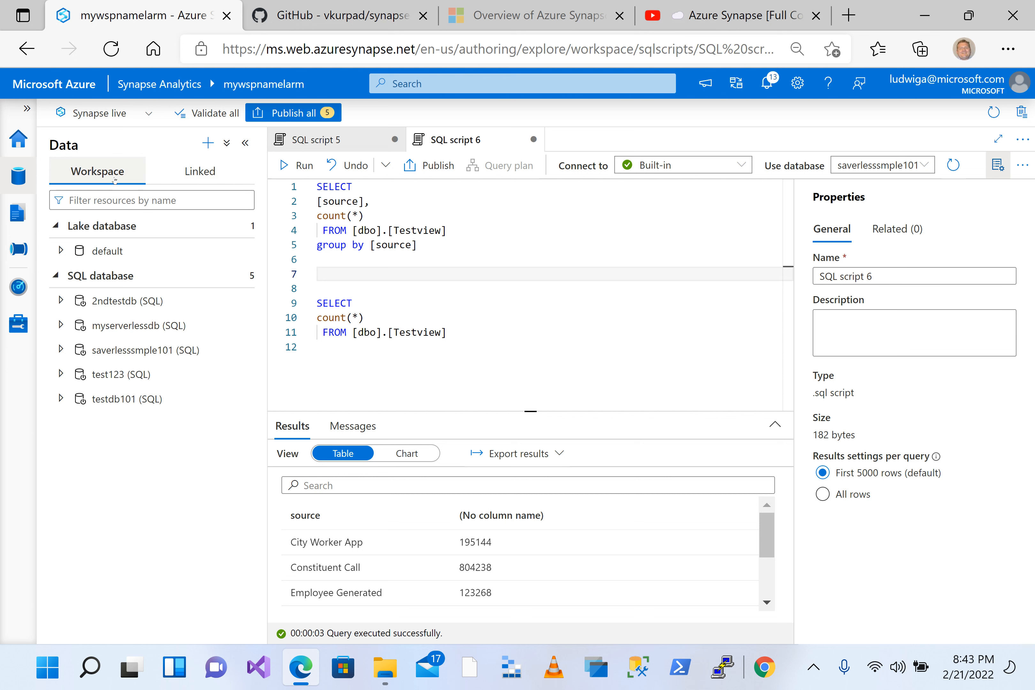
{"action": "left_click", "coordinate": [212, 172]}
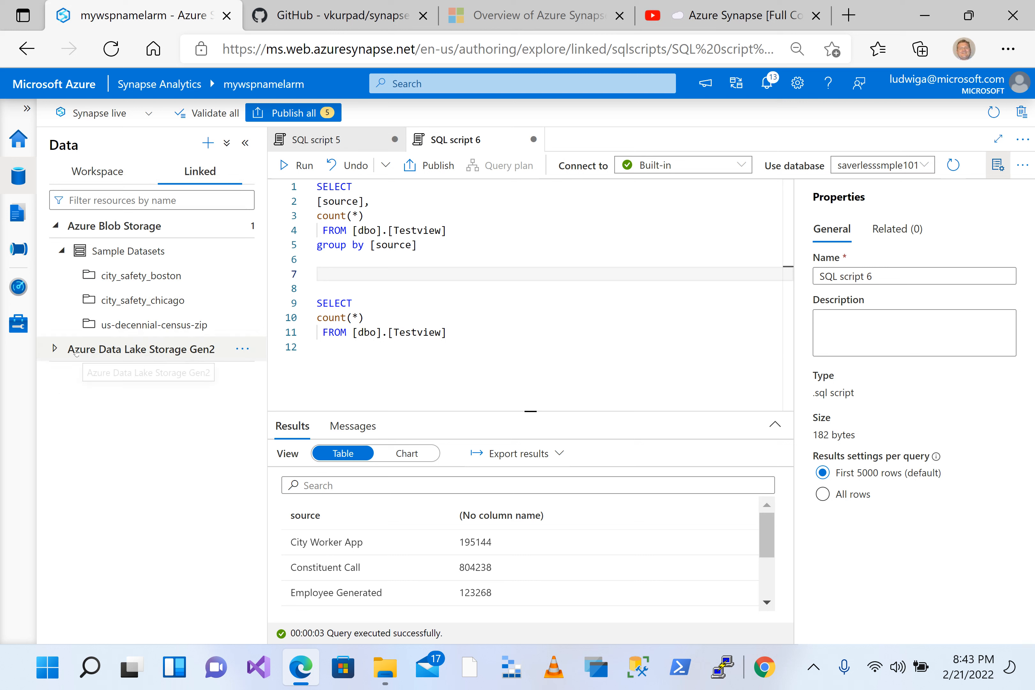
{"action": "left_click", "coordinate": [55, 349]}
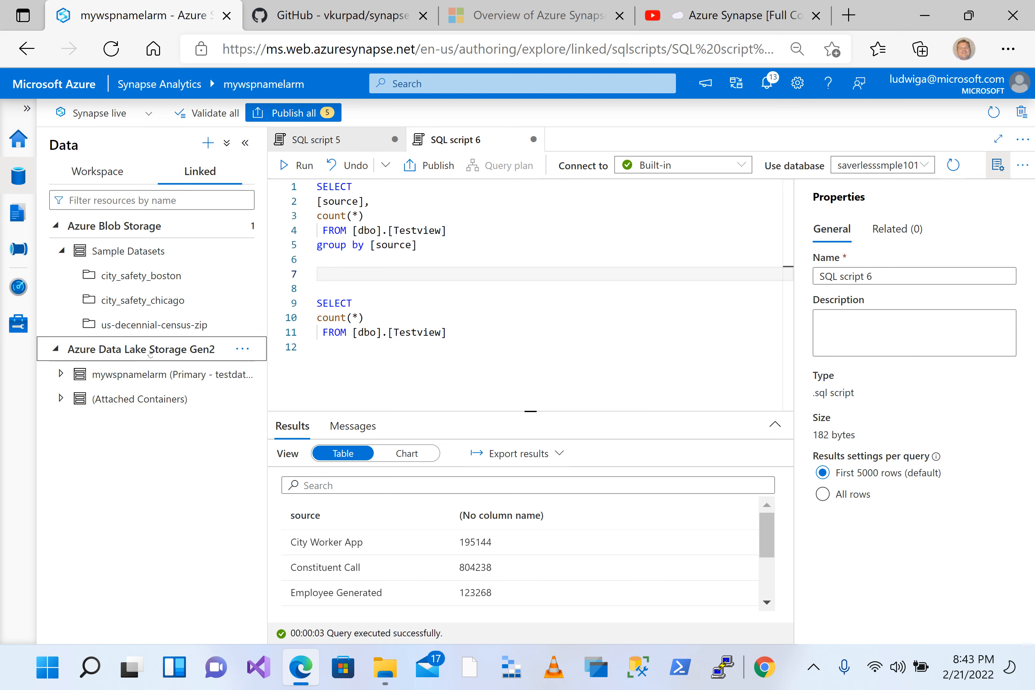
{"action": "left_click", "coordinate": [67, 375]}
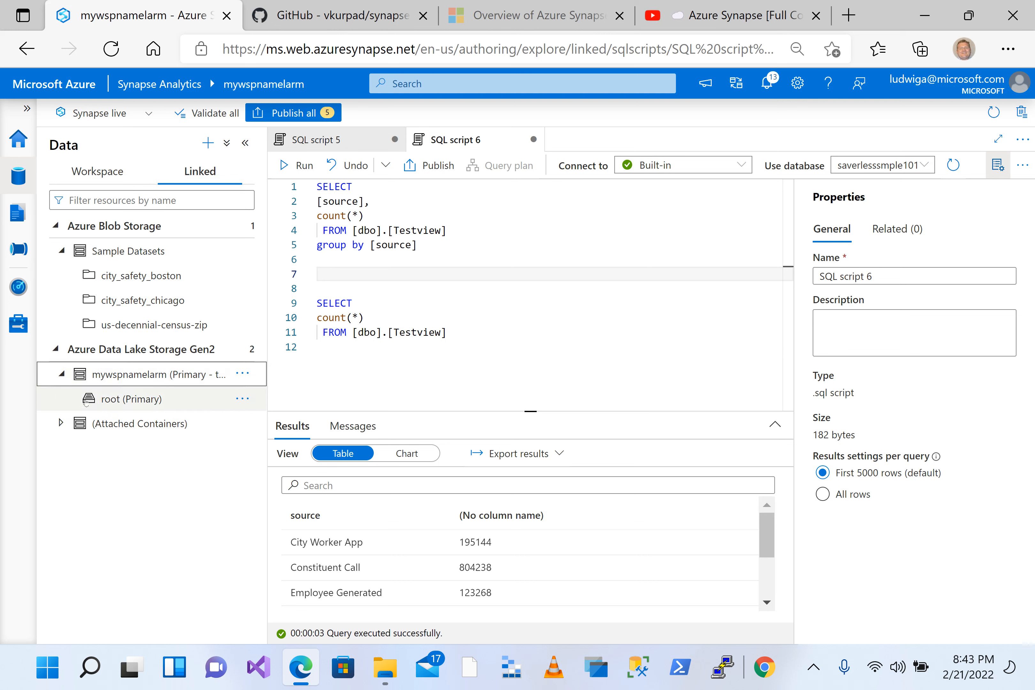
{"action": "left_click", "coordinate": [117, 399]}
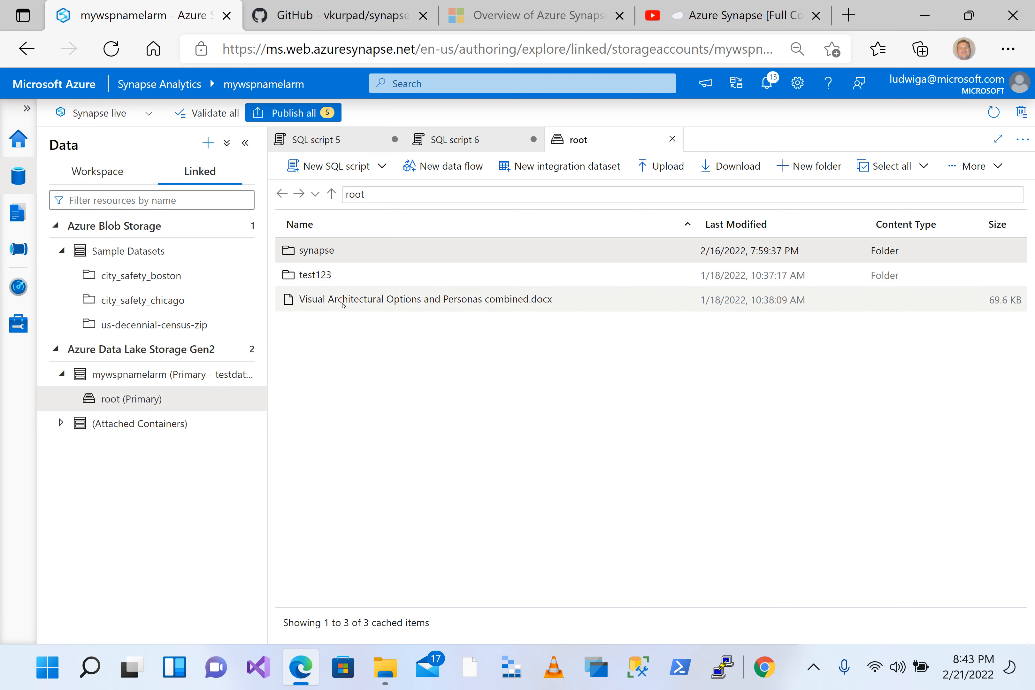
{"action": "left_click", "coordinate": [314, 276]}
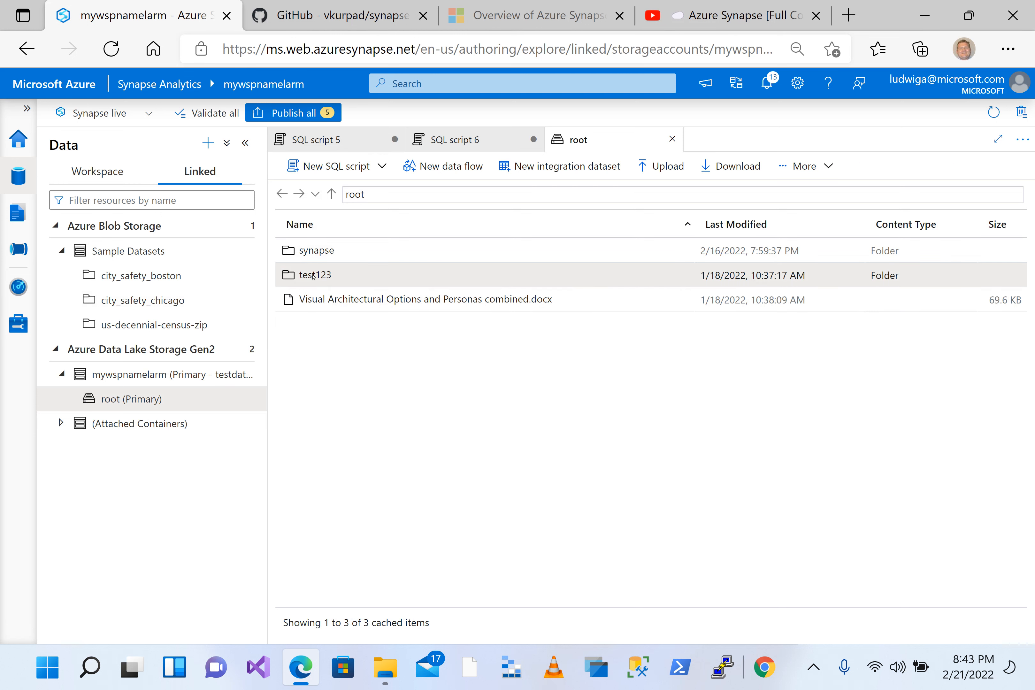
{"action": "double_click", "coordinate": [313, 276]}
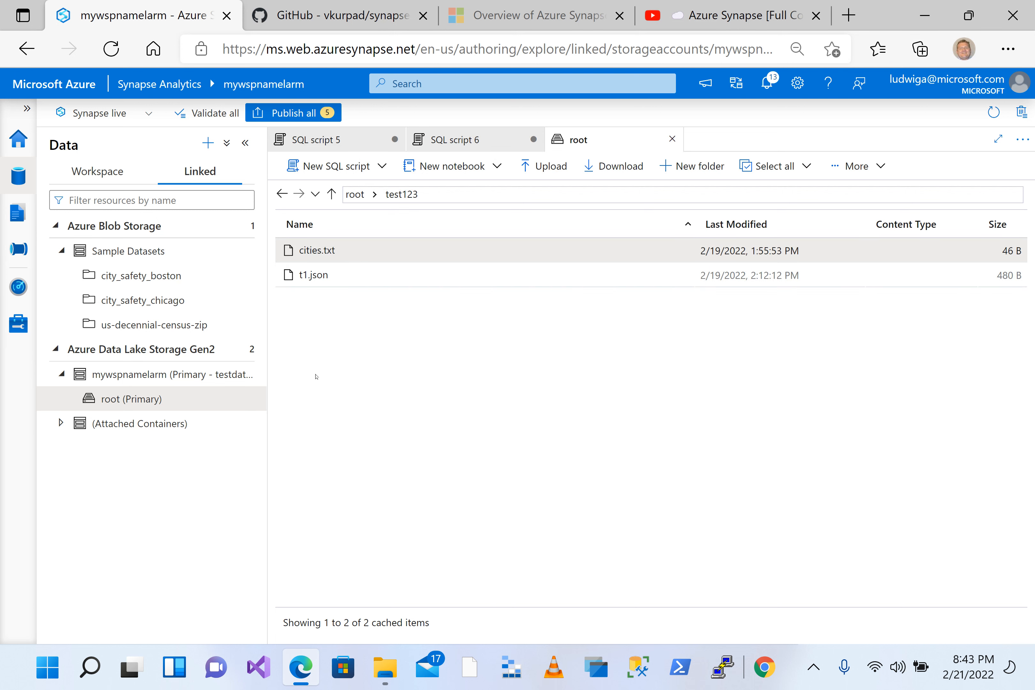